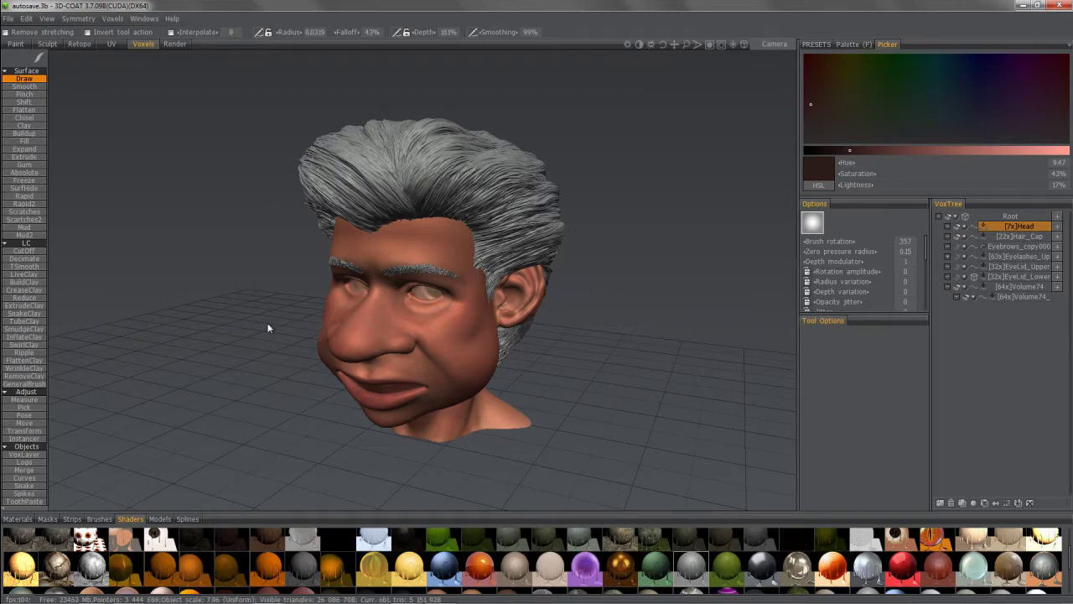
- Examine the mesh wireframe density on the nose and cheek, and inspect the head from several angles
scroll(251, 242, "up", 3)
scroll(376, 307, "up", 5)
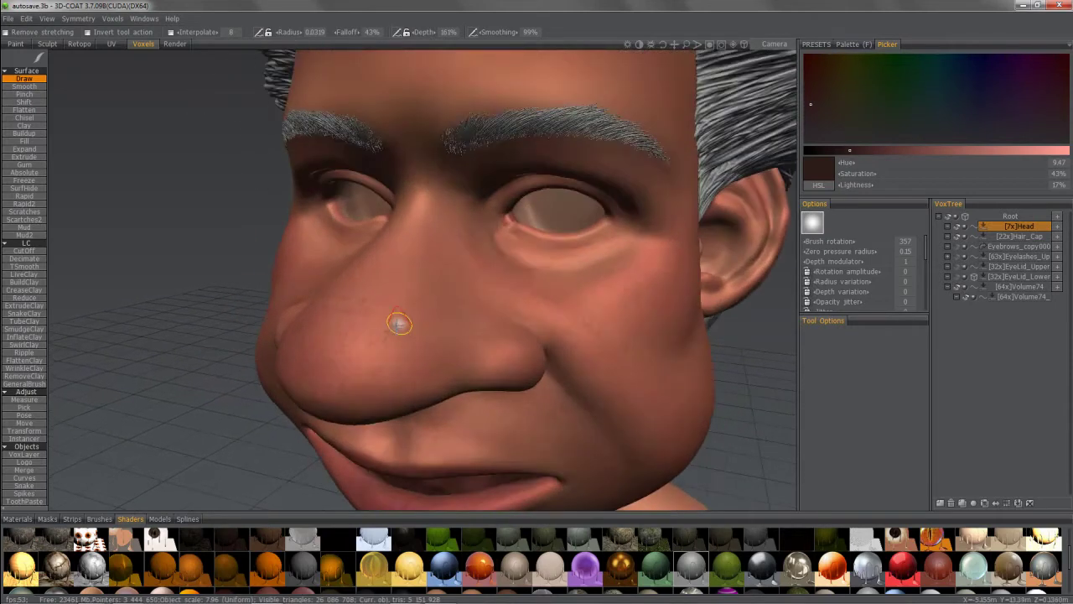
mouse_move(361, 338)
left_mouse_down("alt")
mouse_move(341, 347)
mouse_move(451, 328)
mouse_move(432, 323)
left_mouse_up("alt")
scroll(431, 321, "up", 3)
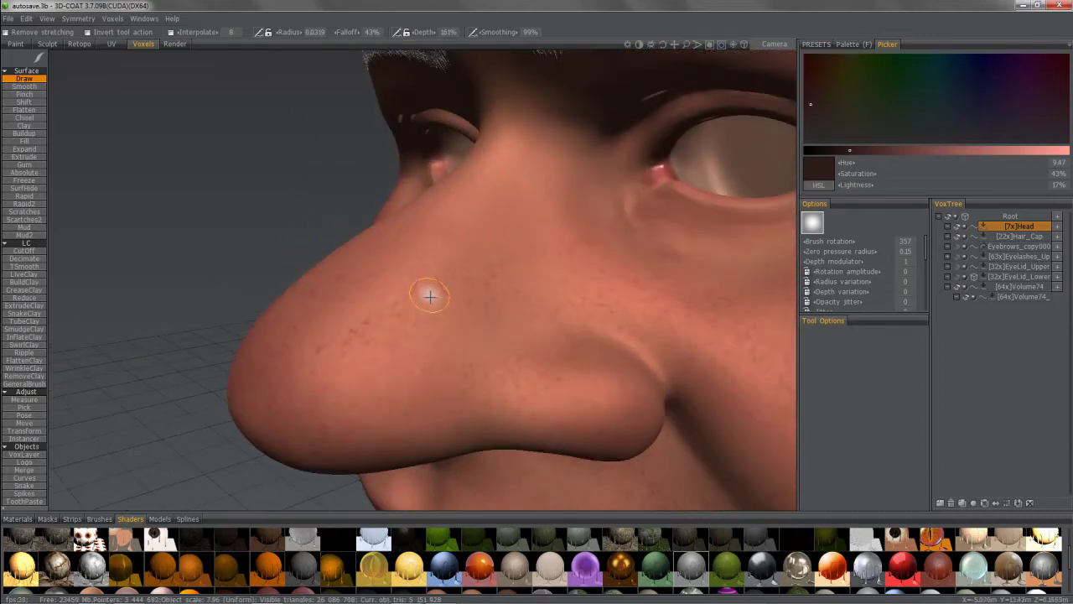
key("w")
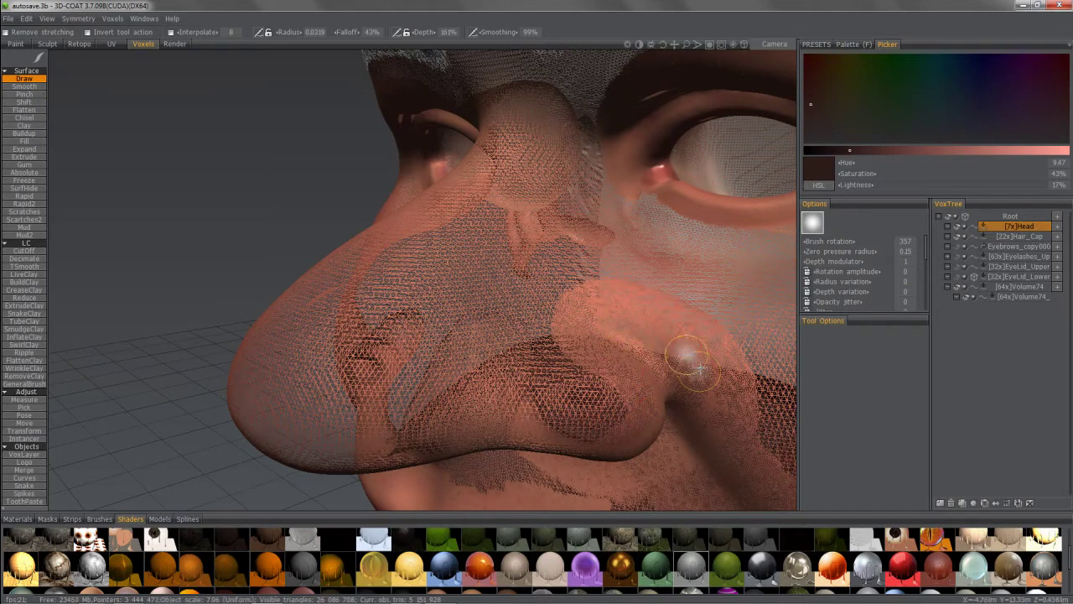
left_click(24, 274)
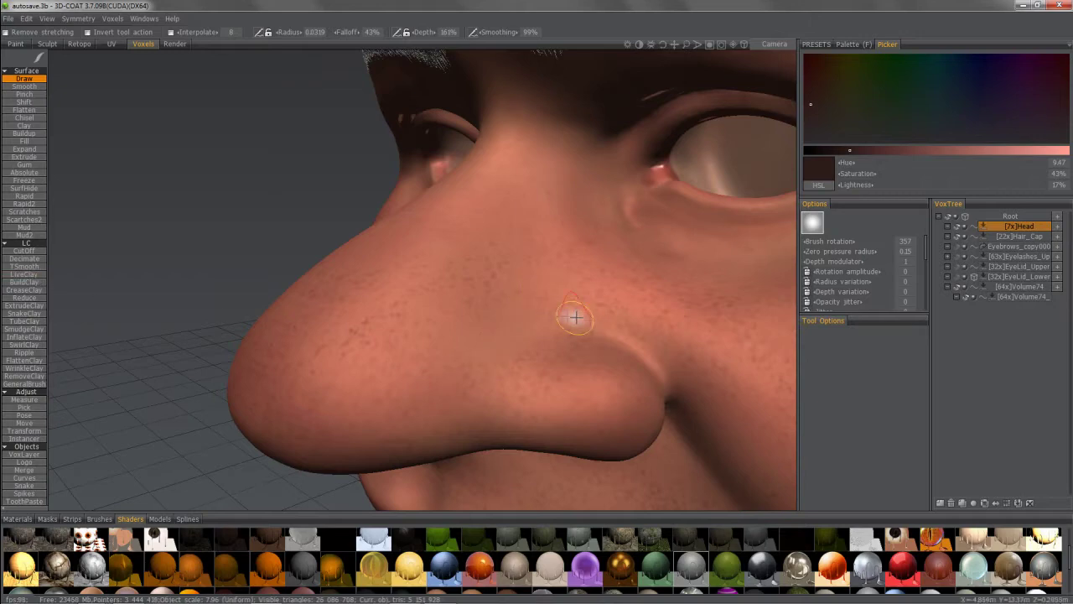
right_click_drag(576, 317, 540, 328, "alt")
left_click_drag(540, 327, 467, 237, "alt")
right_click_drag(468, 237, 445, 313, "alt")
left_click_drag(445, 313, 467, 314, "alt")
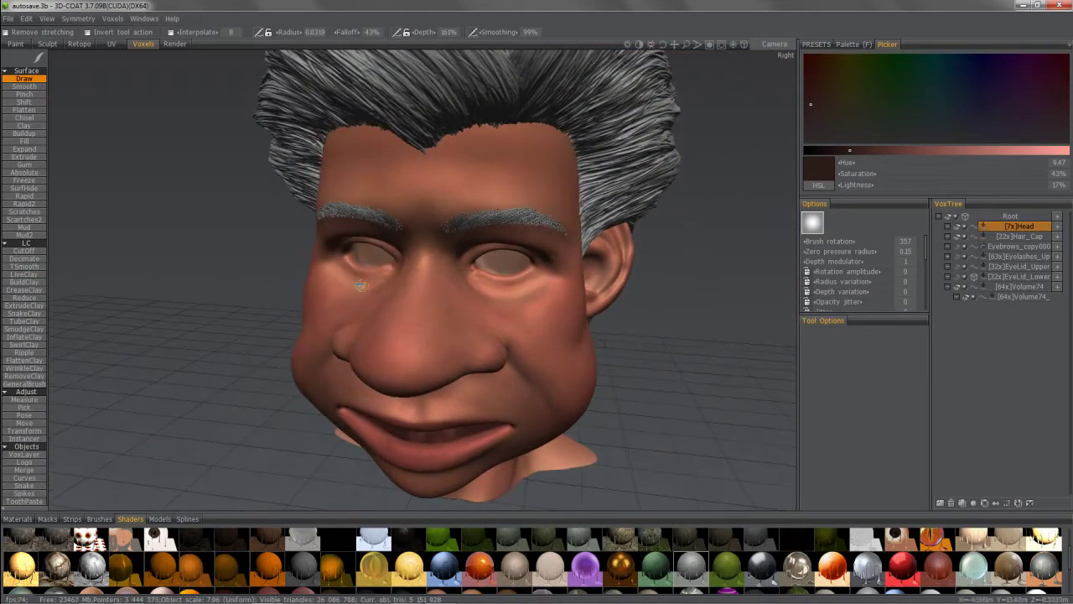
left_click_drag(360, 285, 380, 241, "alt")
left_click_drag(323, 288, 486, 335, "alt")
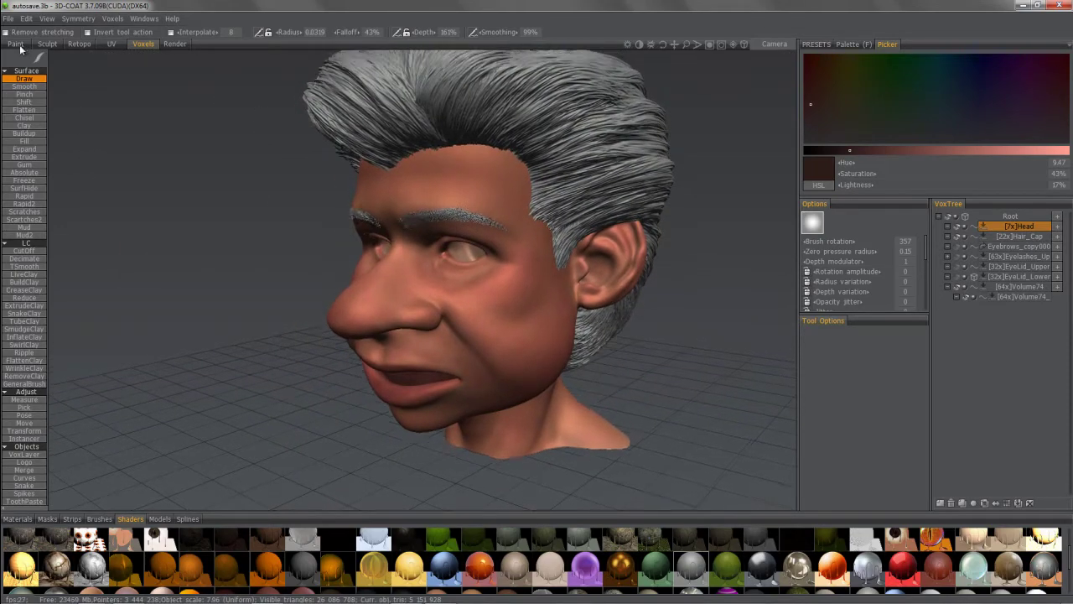
- Switch to the Paint room and toggle ShowVoxelsInPaintRoom off and back on
left_click(16, 44)
mouse_move(203, 154)
left_mouse_down("alt")
mouse_move(269, 170)
mouse_move(187, 90)
left_mouse_up("alt")
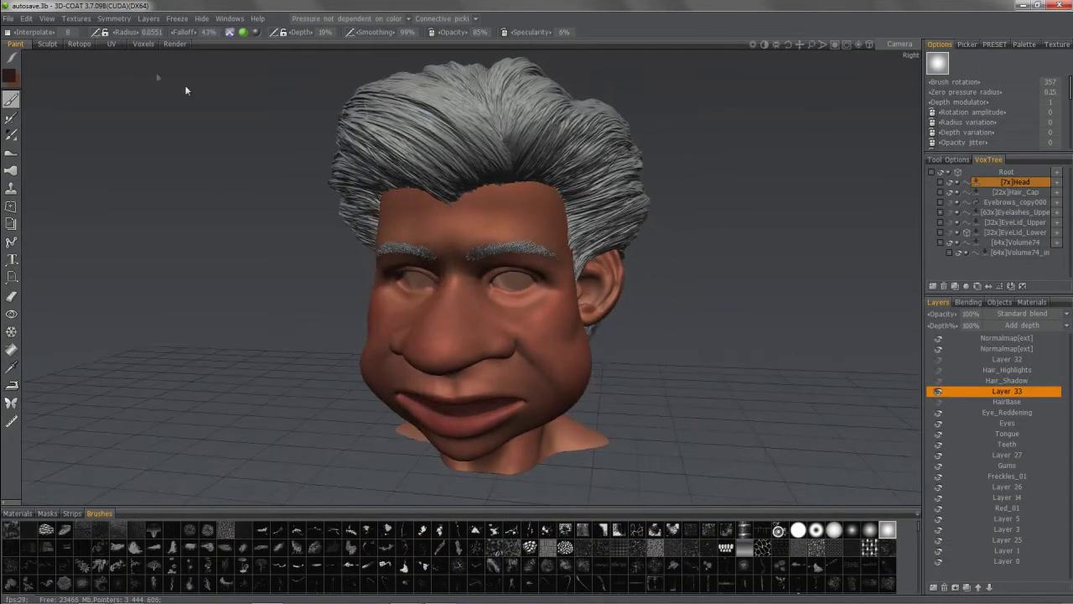
left_click(48, 19)
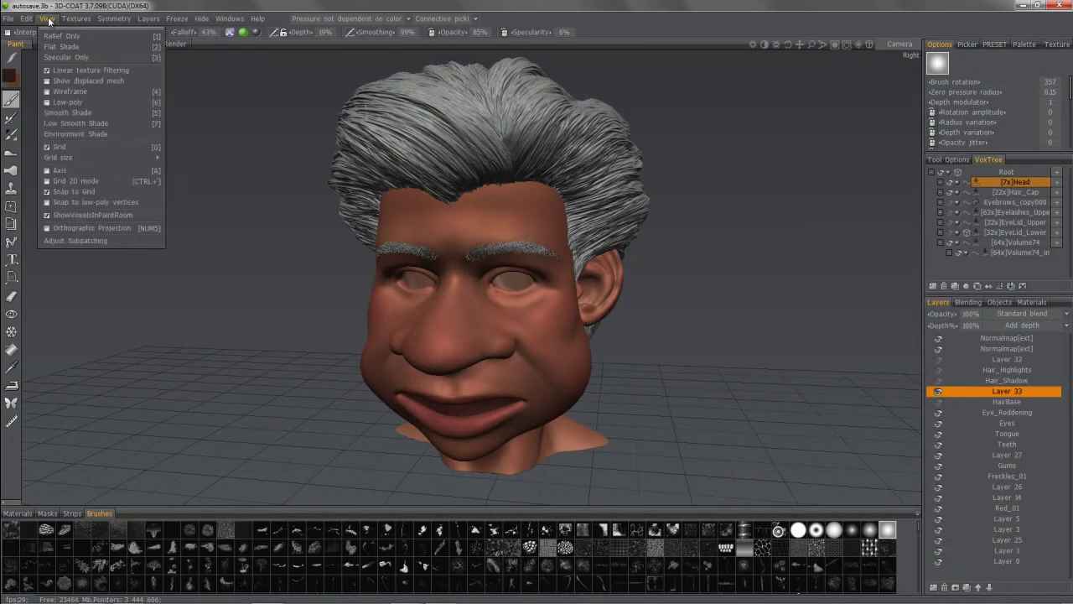
left_click(47, 216)
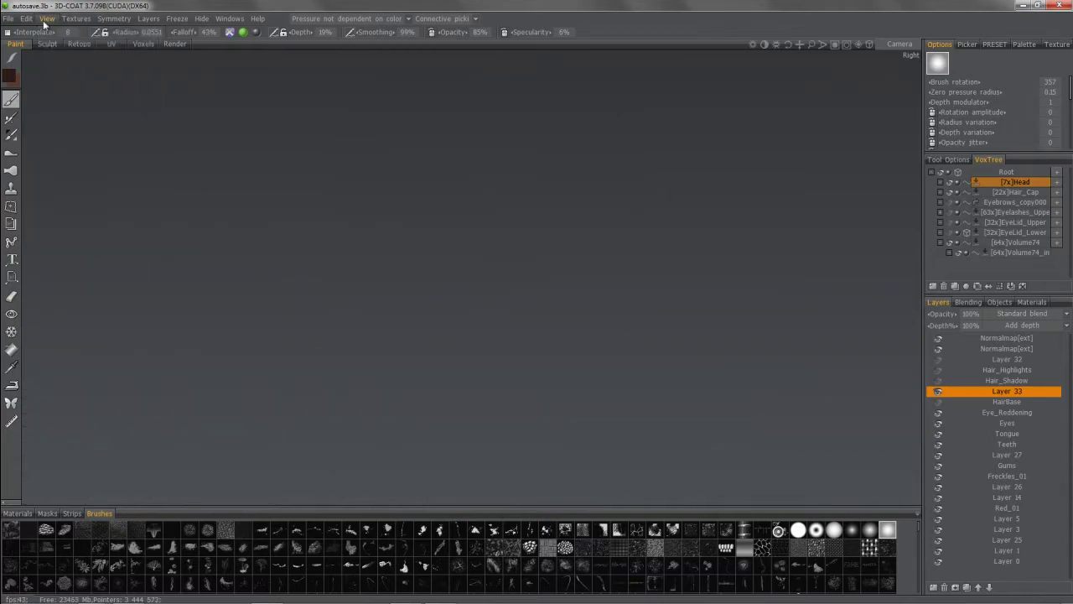
left_click(46, 19)
left_click(47, 214)
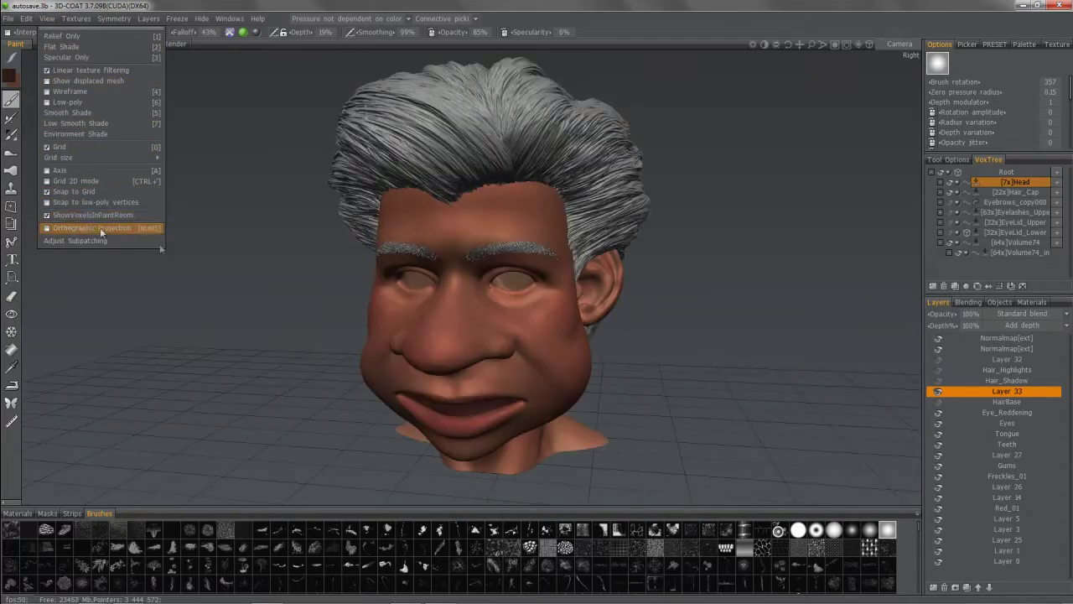
- Return to the Voxels room and inspect the head and hair from the side and front
left_click(101, 232)
left_click_drag(147, 151, 168, 98)
left_click(142, 44)
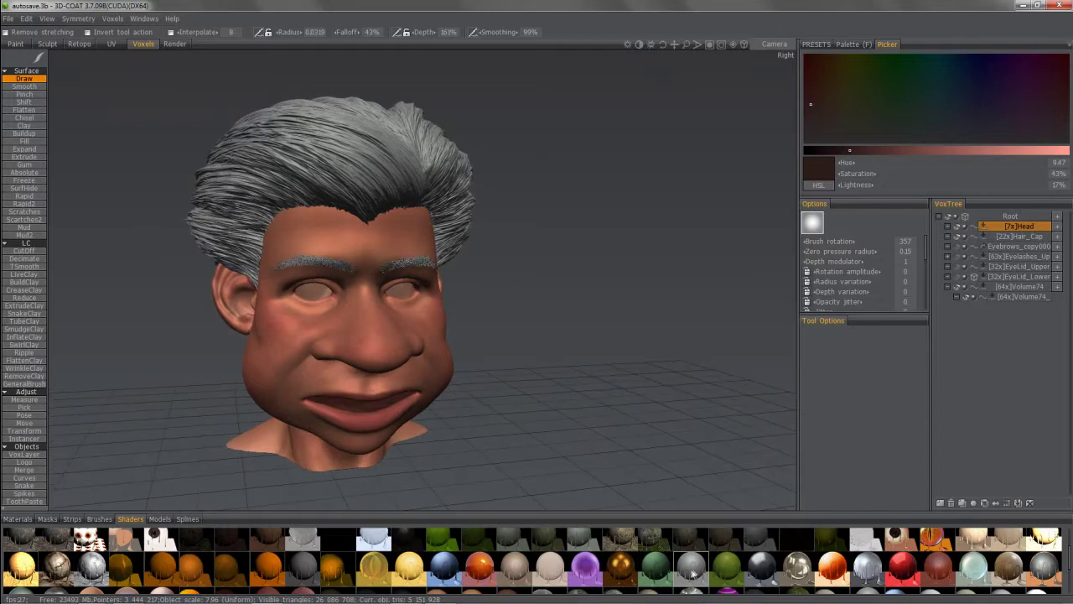
mouse_move(692, 576)
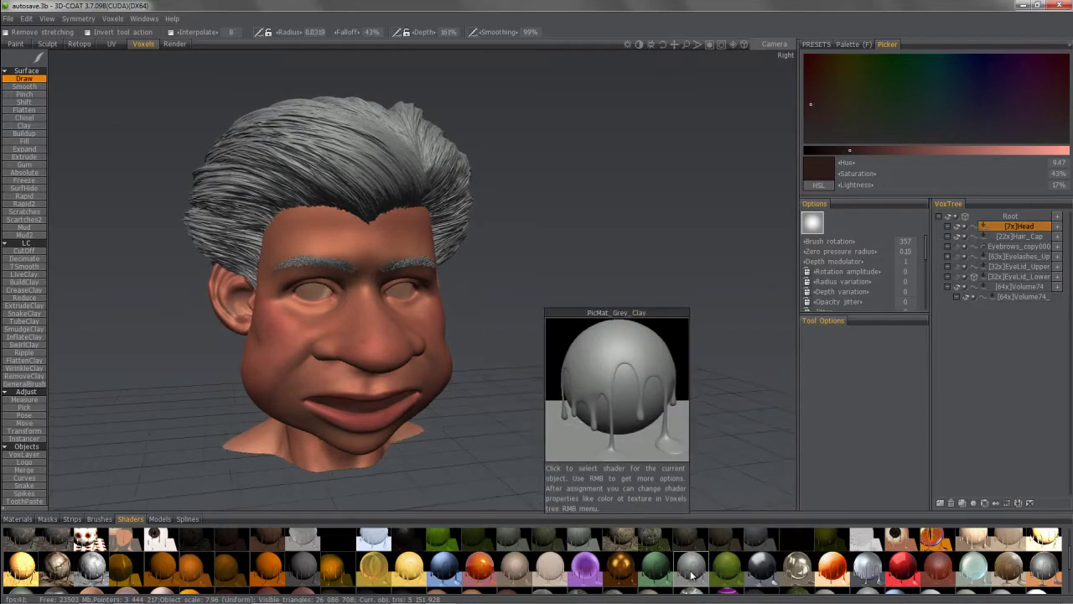
left_click_drag(463, 419, 558, 422)
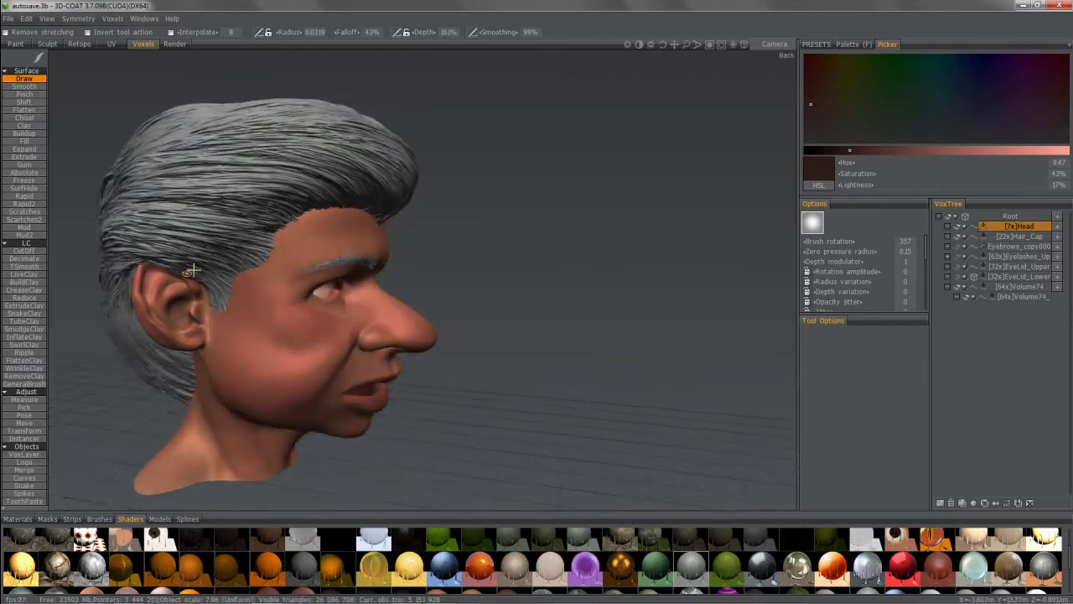
key("KP_6")
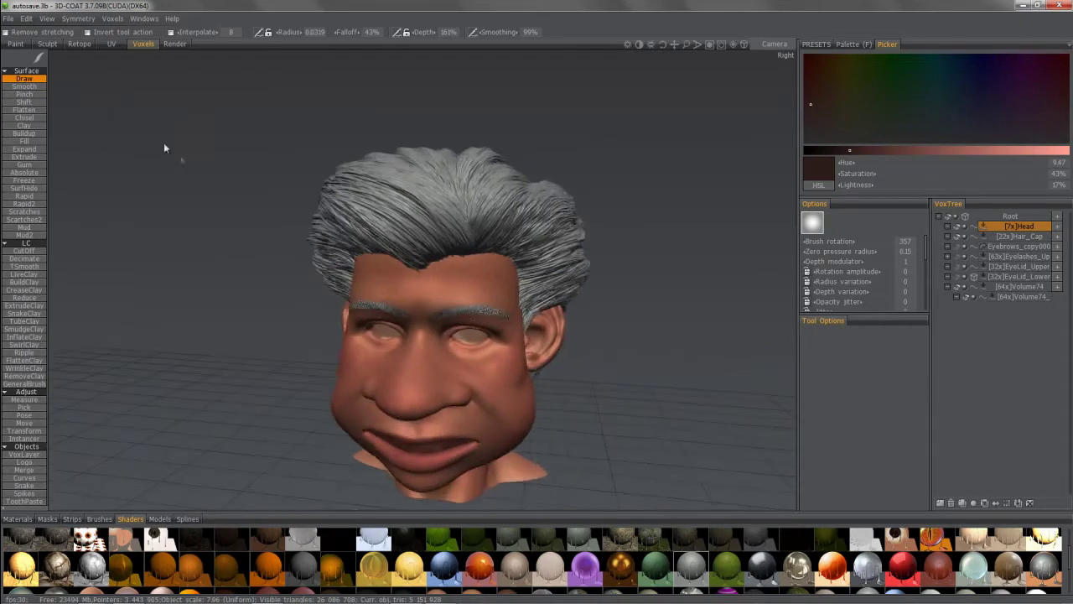
- Switch to the Paint room and hide the Head volume, leaving the hair cap on view
left_click(17, 45)
left_click_drag(325, 210, 480, 186)
mouse_move(421, 238)
left_mouse_down()
mouse_move(429, 447)
mouse_move(342, 349)
mouse_move(377, 338)
mouse_move(319, 356)
left_mouse_up()
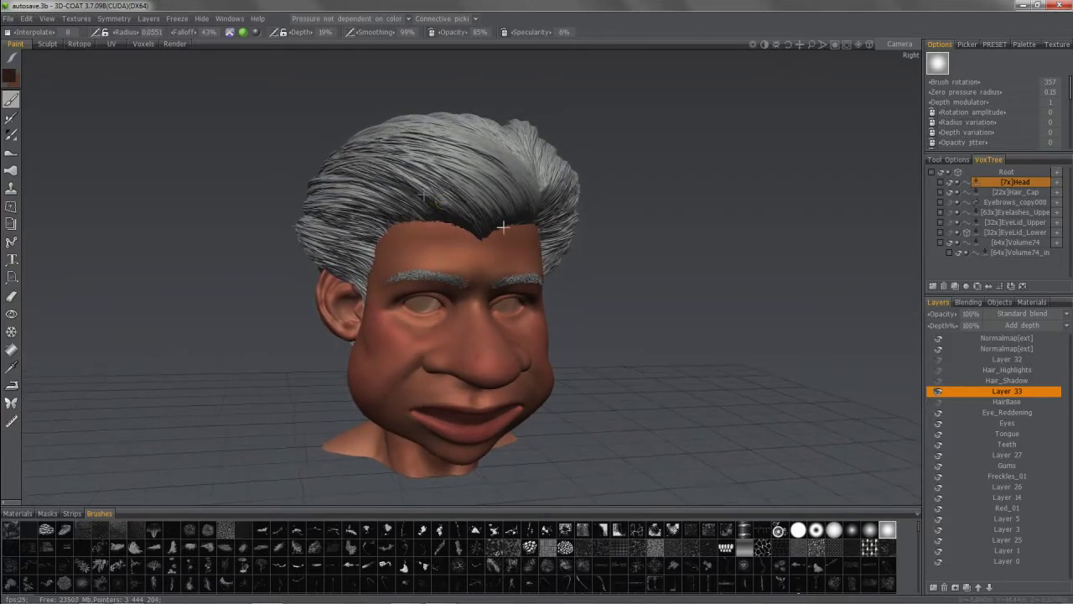
left_click(950, 182)
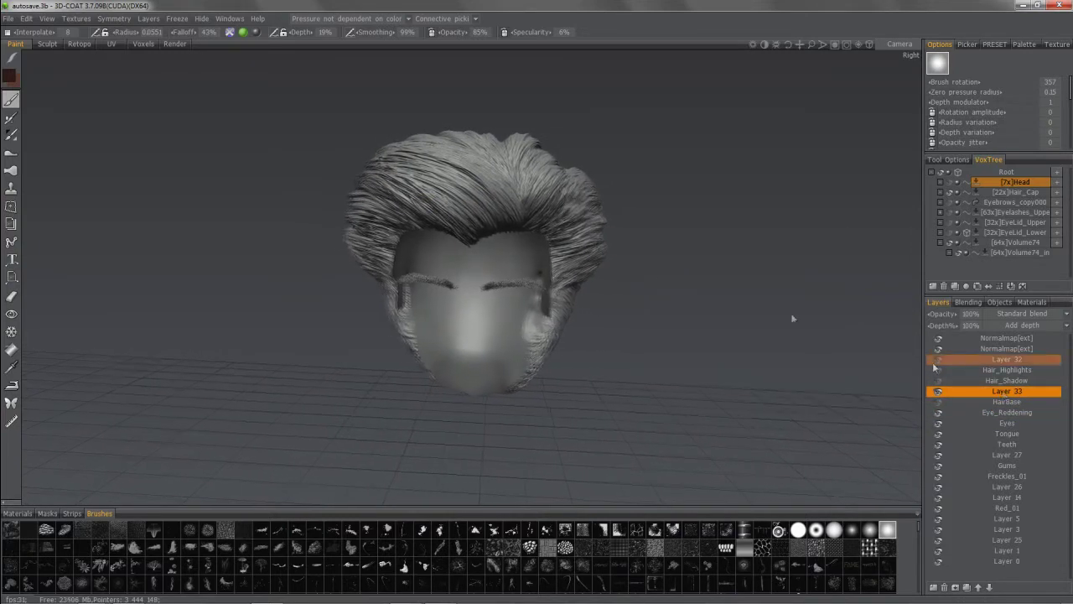
- Choose a freehand stroke mode, set the opacity to 101% and paint a dark brown patch on the hair on Layer 33
mouse_move(13, 59)
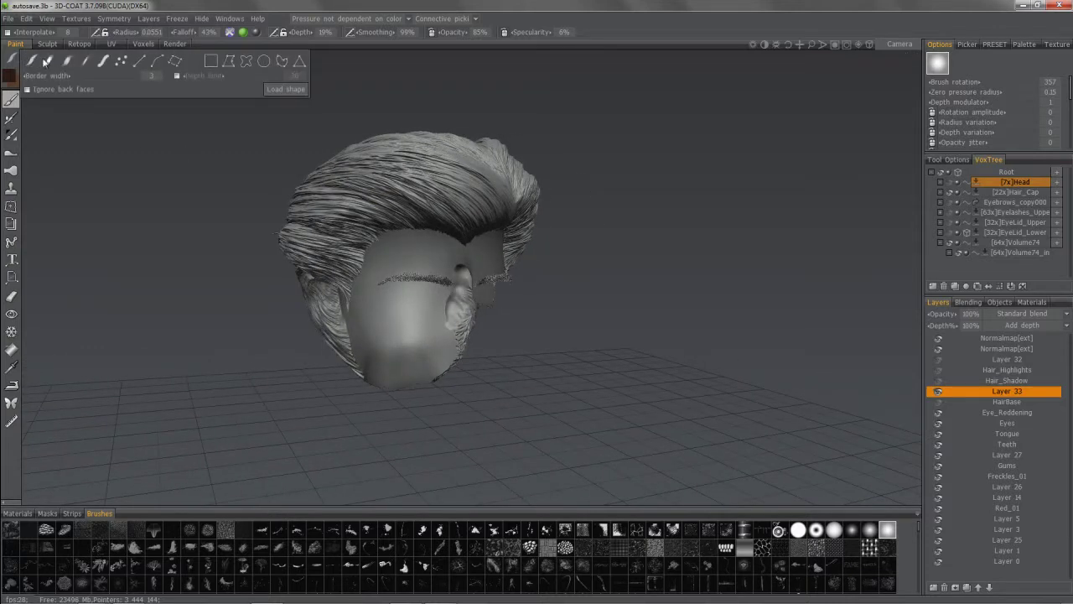
left_click(100, 63)
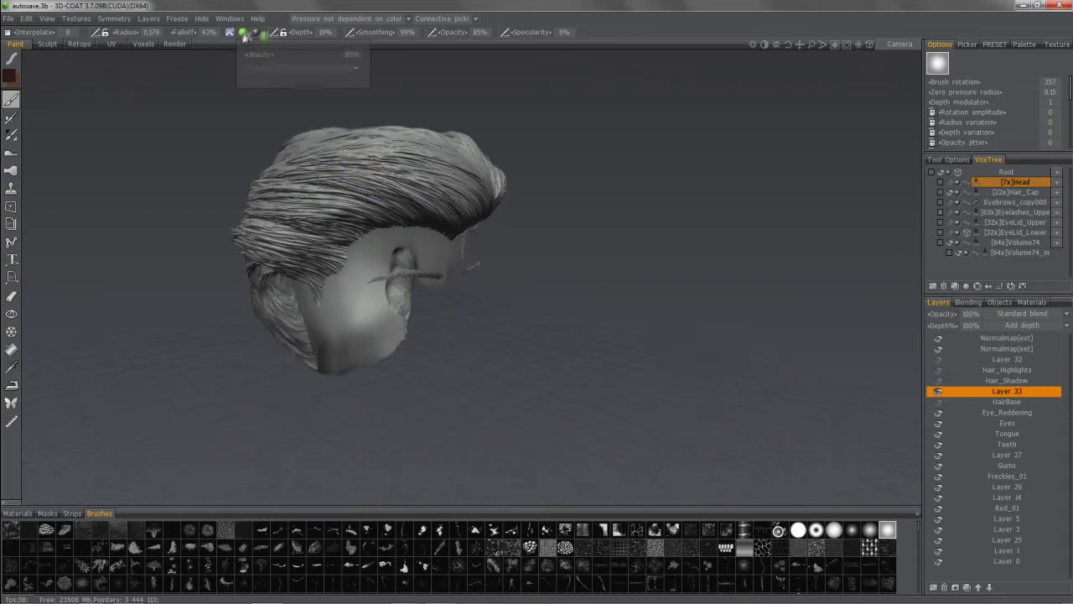
mouse_move(258, 33)
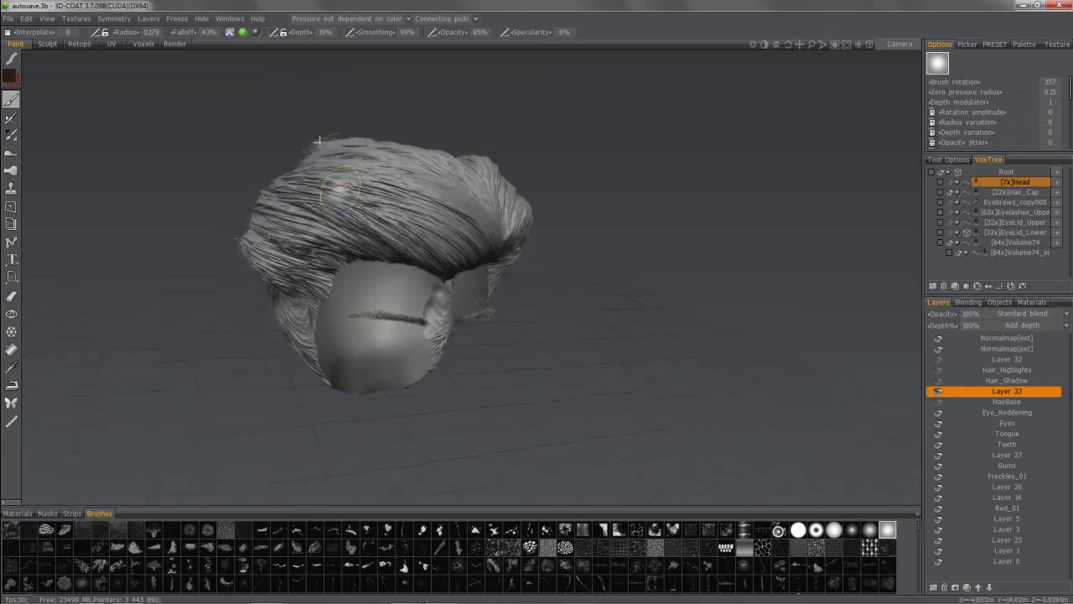
mouse_move(319, 141)
left_mouse_down()
mouse_move(304, 109)
mouse_move(307, 223)
mouse_move(353, 254)
mouse_move(324, 255)
mouse_move(405, 307)
mouse_move(404, 343)
mouse_move(386, 302)
left_mouse_up()
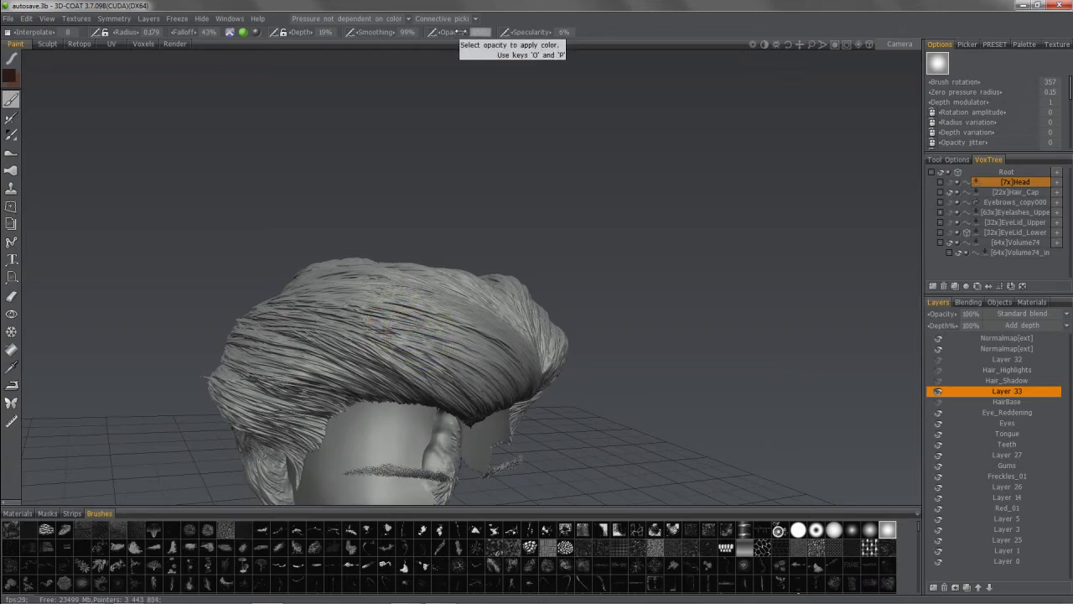
mouse_move(406, 326)
left_mouse_down()
mouse_move(474, 369)
mouse_move(385, 325)
mouse_move(357, 342)
mouse_move(267, 327)
left_mouse_up()
left_click_drag(243, 235, 64, 120)
- Fill the whole hair cap with dark brown on Layer 33 using a rectangular stroke area
mouse_move(13, 61)
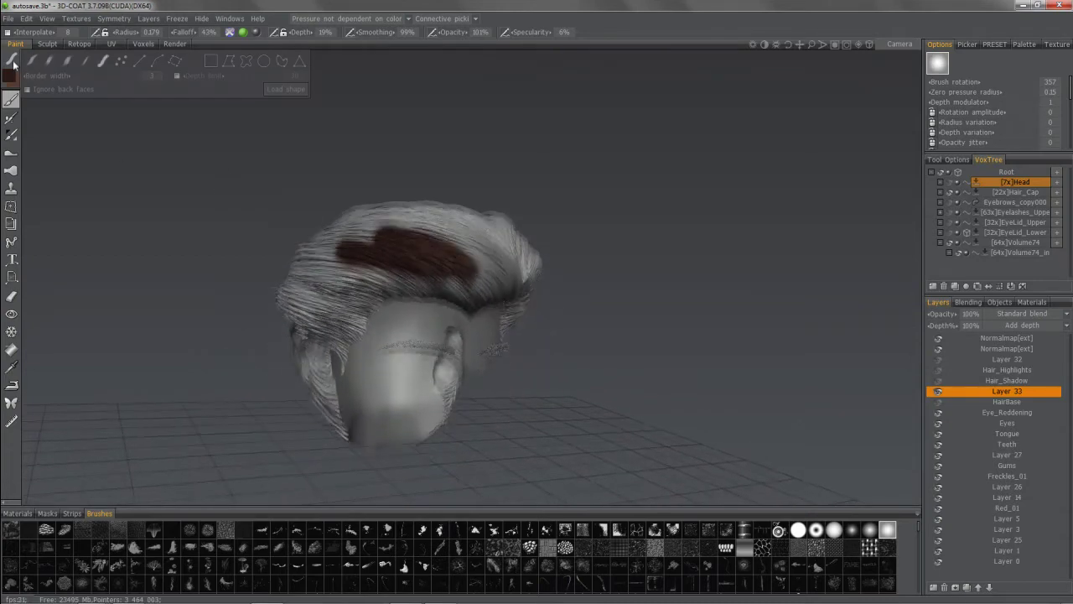
left_click(28, 90)
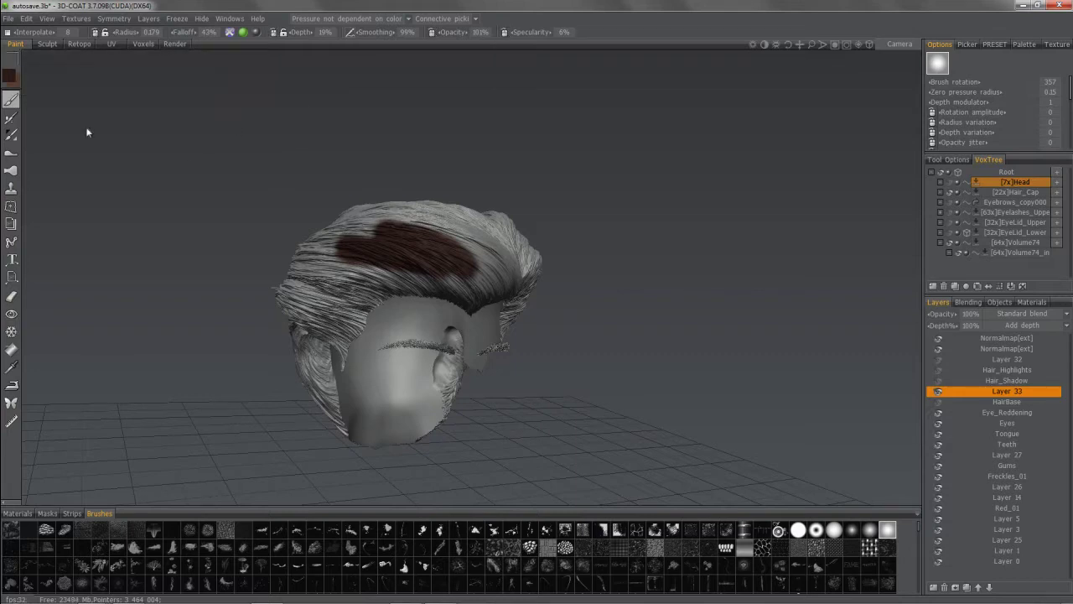
left_click_drag(226, 135, 500, 380)
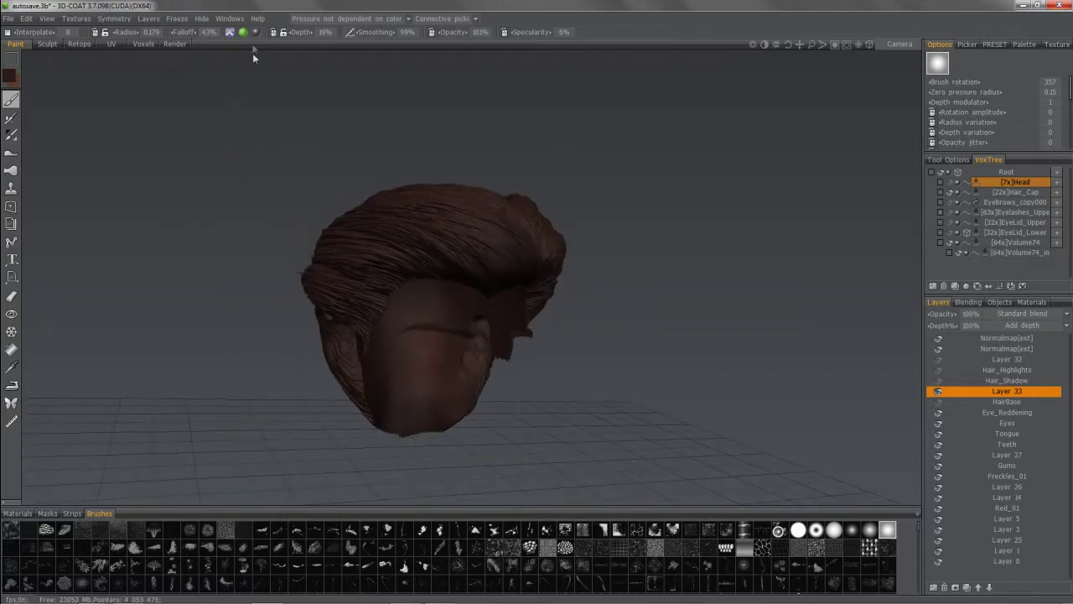
- Turn off specularity painting, hide Layer 33 and add a new paint layer above it
mouse_move(257, 33)
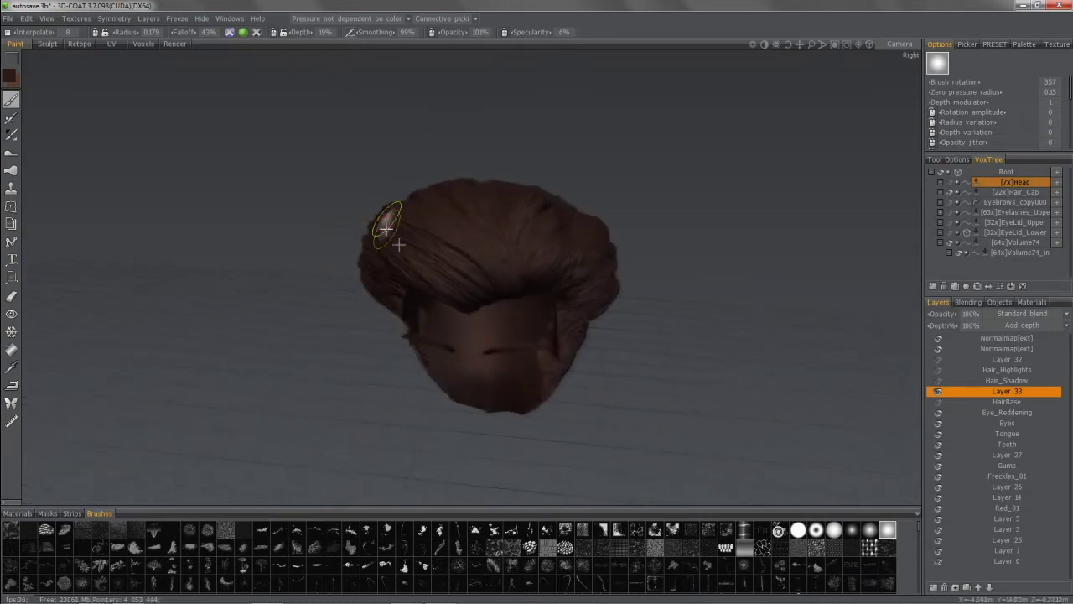
middle_click_drag(519, 290, 316, 79)
left_click(963, 402, "ctrl")
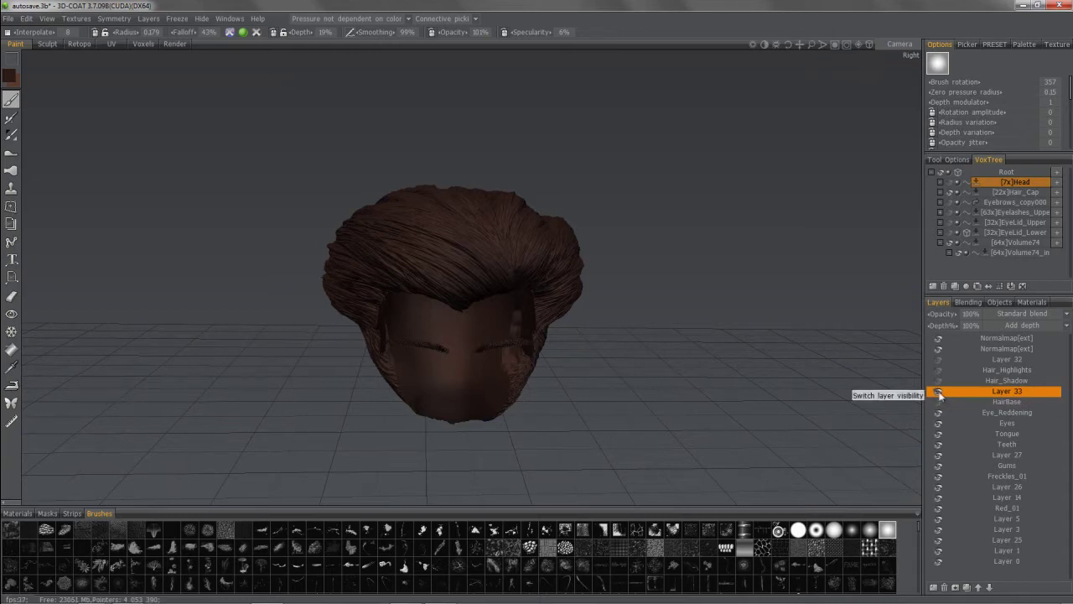
left_click(940, 394)
left_click(933, 589)
- Set the primary paint color to a near-black brown with 31% saturation and about 3% lightness
right_click_drag(839, 470, 480, 268)
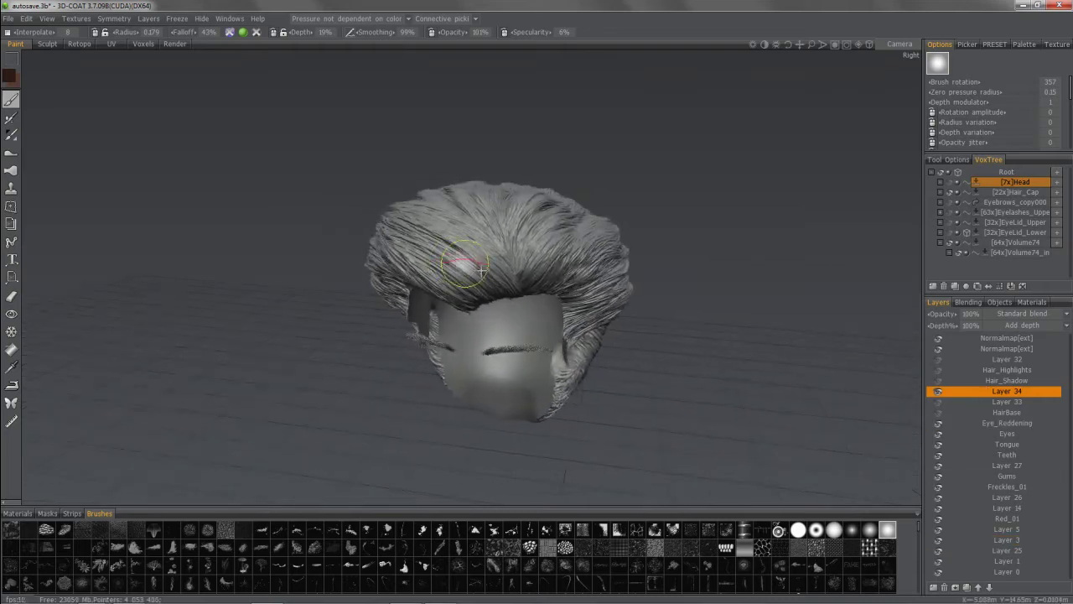
left_click_drag(480, 268, 530, 264, "alt")
left_click_drag(503, 221, 579, 244, "alt")
mouse_move(408, 254)
left_mouse_down("alt")
mouse_move(472, 274)
mouse_move(339, 258)
mouse_move(347, 307)
mouse_move(395, 319)
left_mouse_up("alt")
left_click_drag(116, 77, 336, 175, "alt")
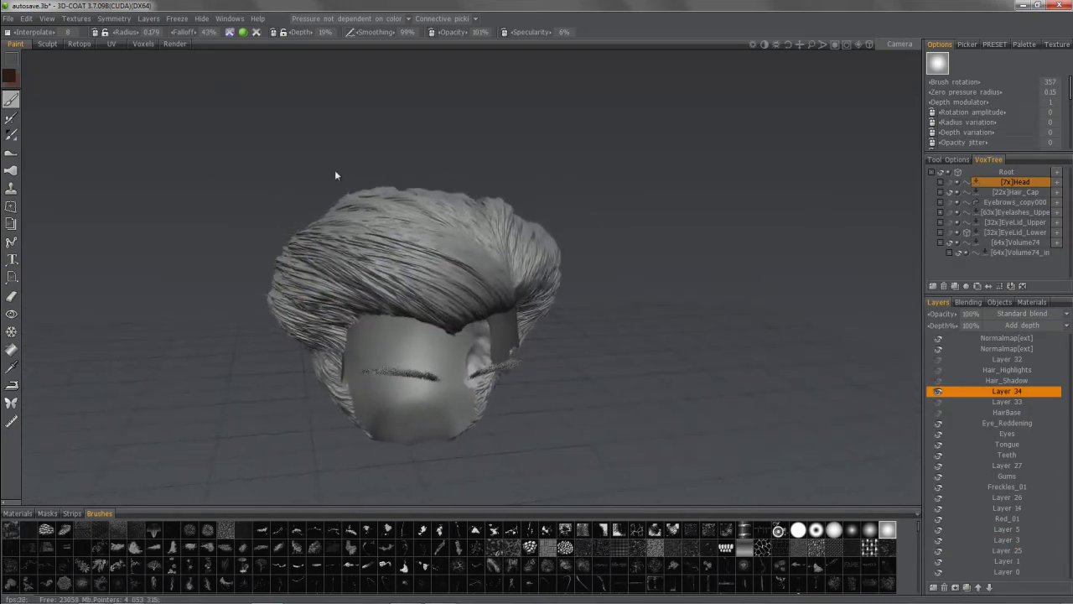
left_click(19, 83)
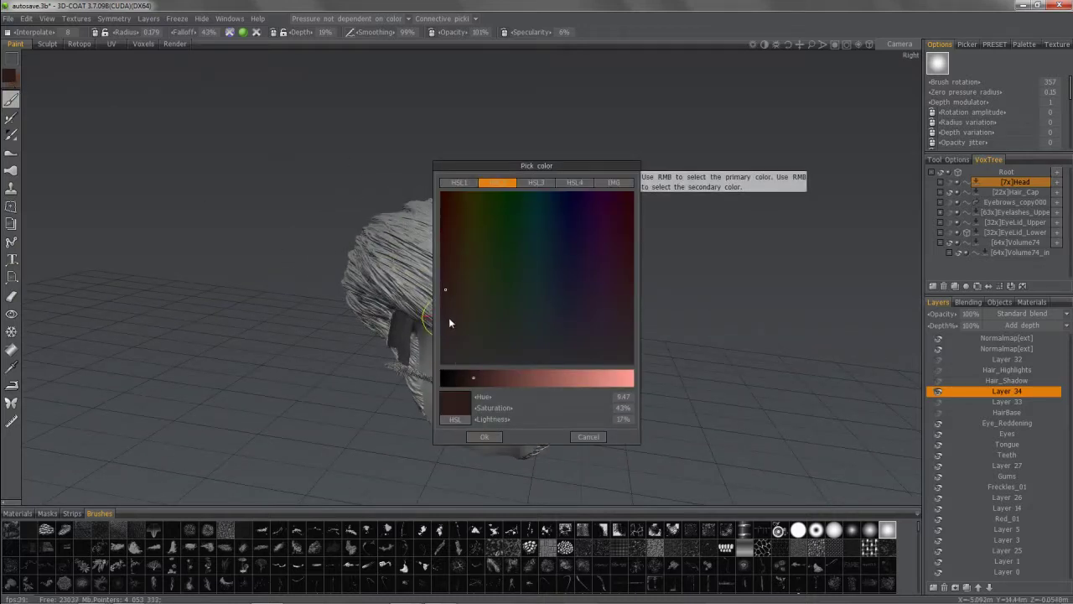
left_click(449, 311)
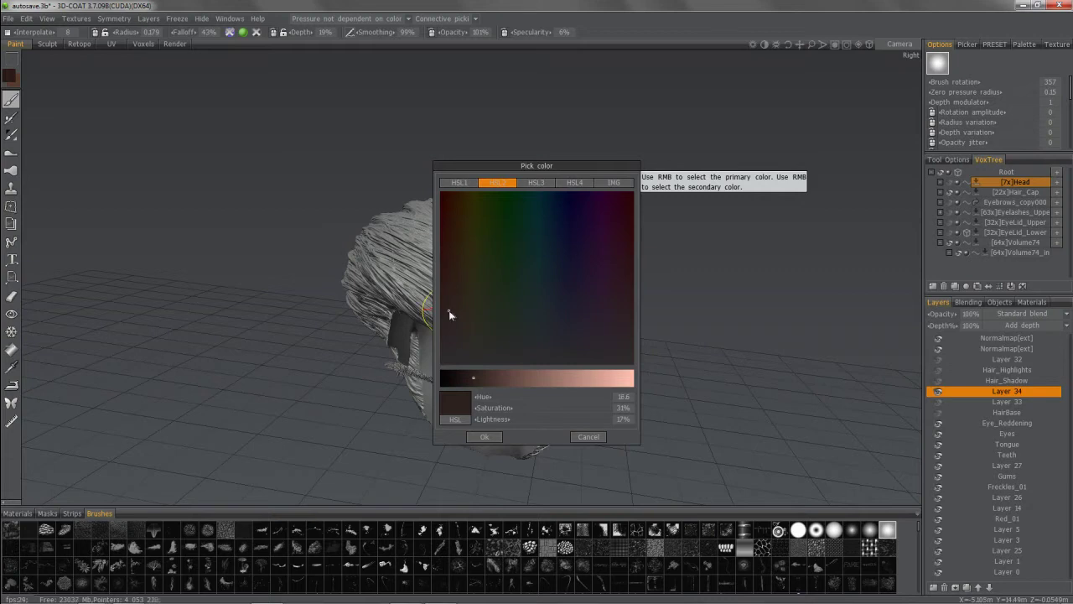
left_click(446, 378)
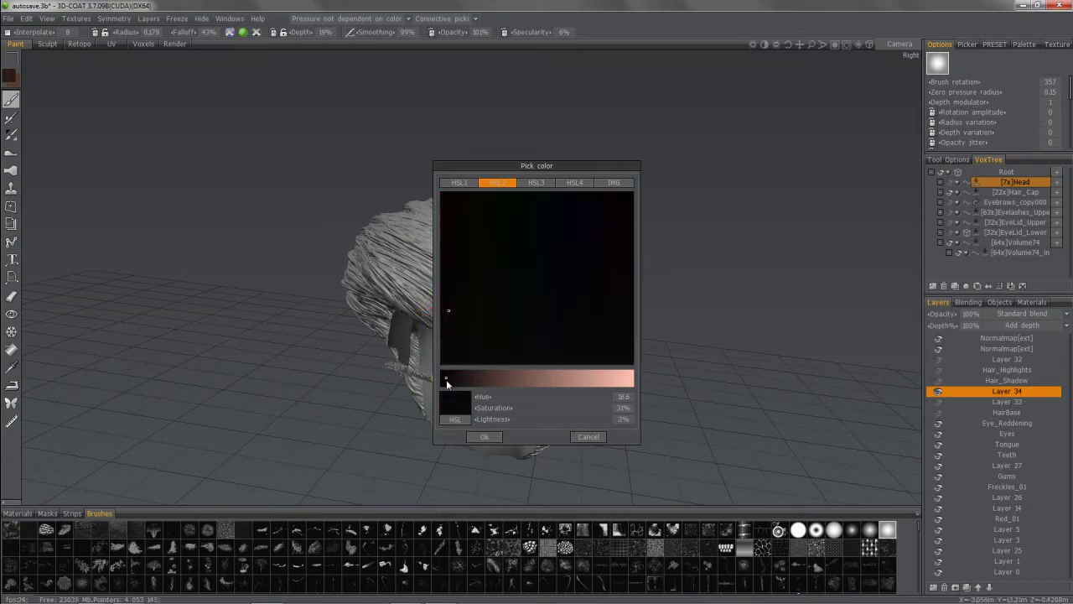
left_click(484, 436)
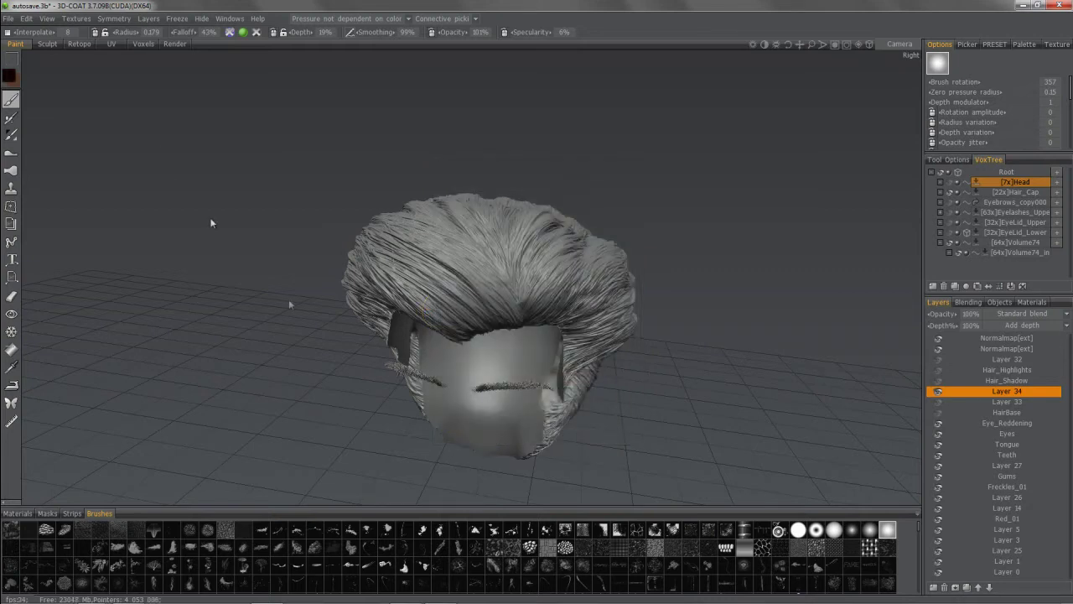
- Set the painting condition to "more in cavity" with a cavity scale of 9
left_click(348, 19)
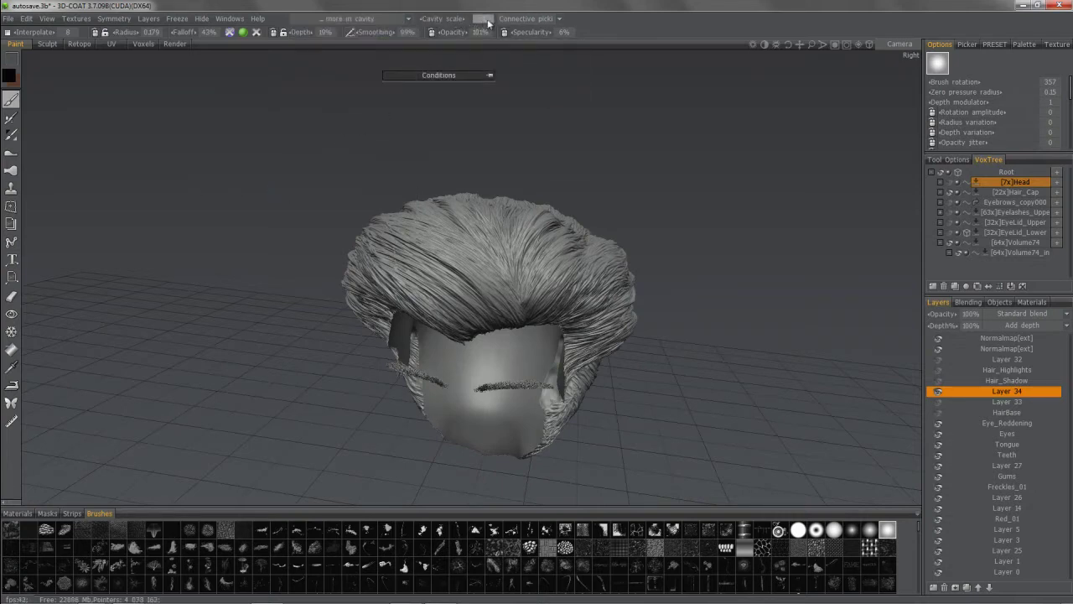
left_click(487, 19)
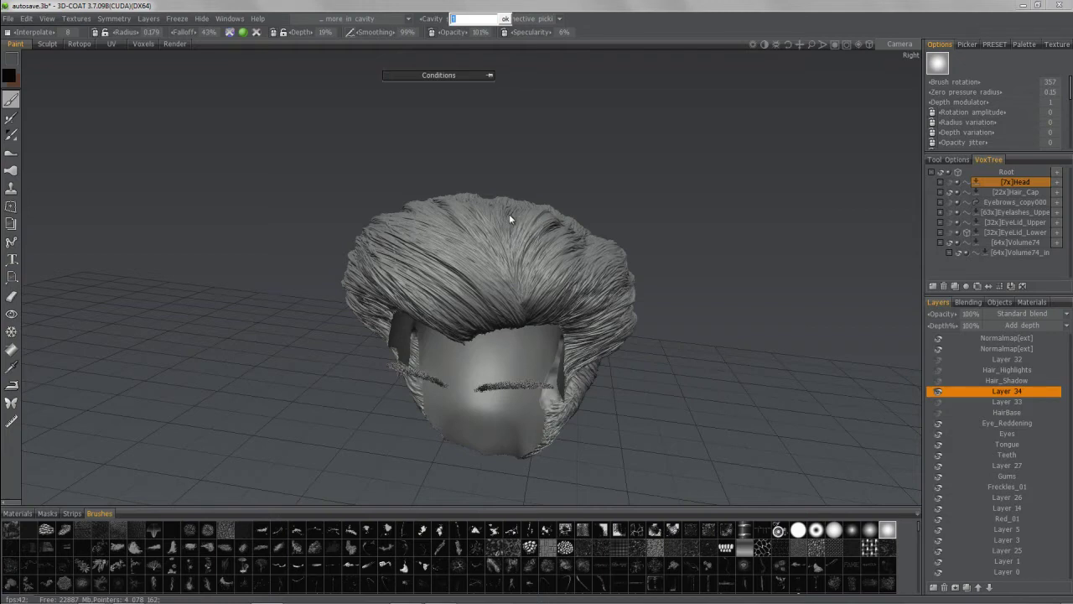
type("8")
left_click(505, 18)
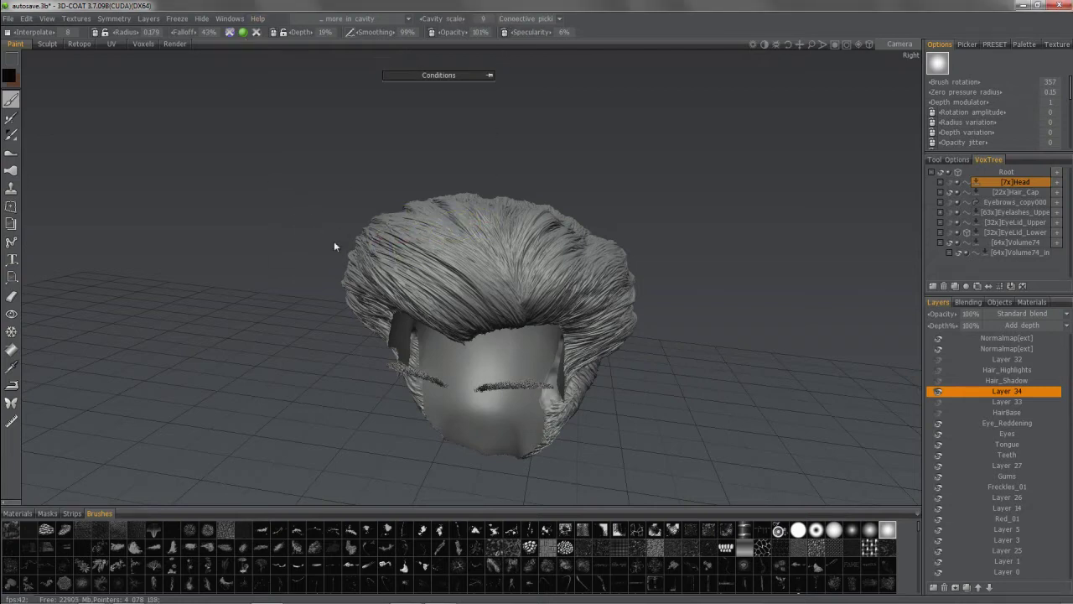
scroll(429, 226, "up", 2)
mouse_move(12, 61)
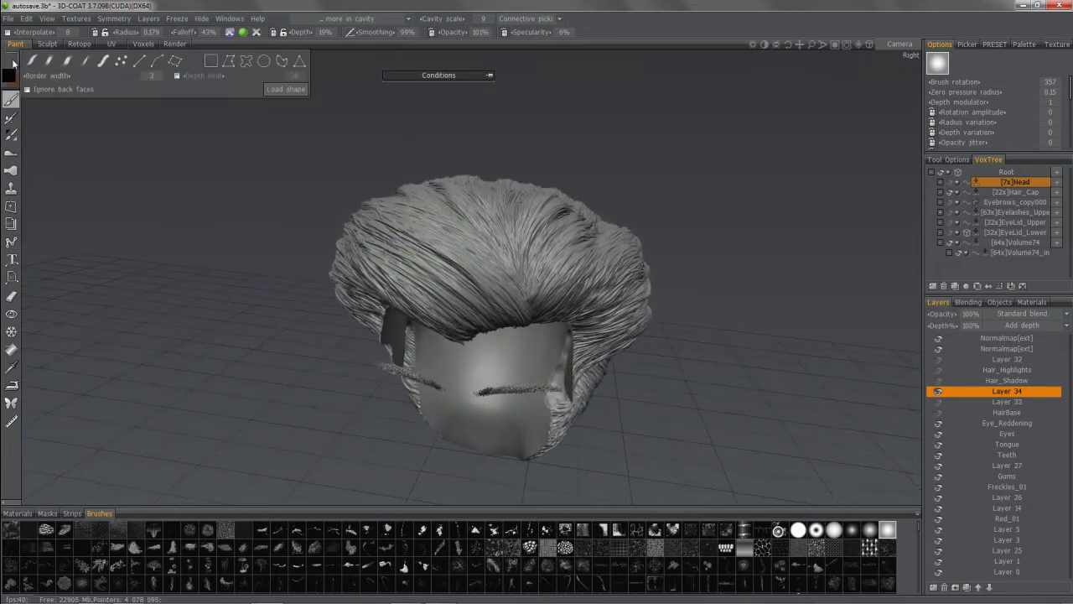
- Brush near-black cavity shading freehand onto the front of the hair cap on Layer 34
left_click(102, 64)
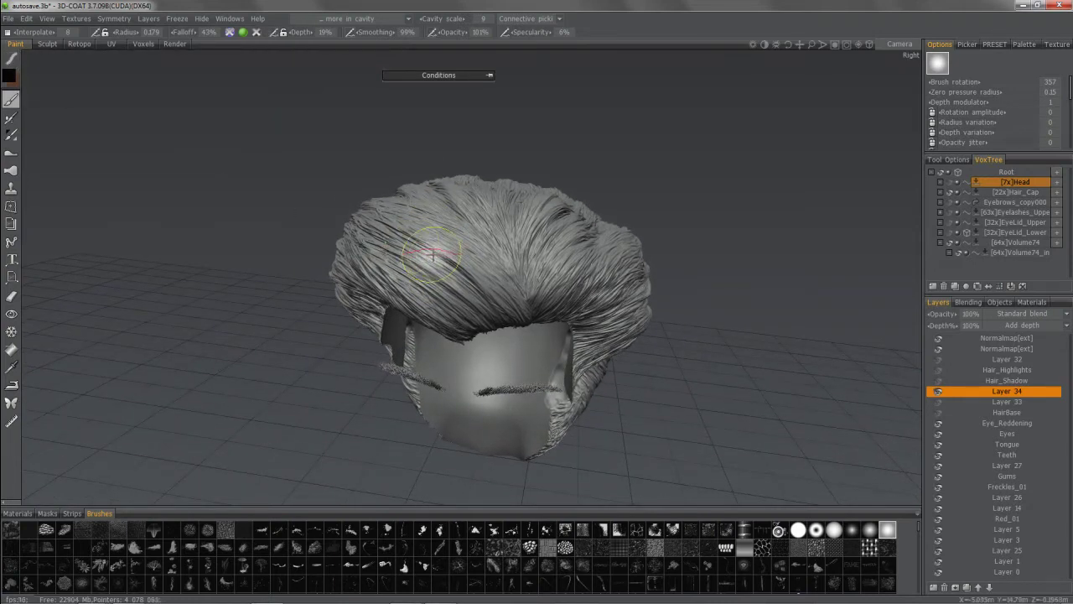
scroll(450, 271, "up", 2)
scroll(361, 219, "up", 1)
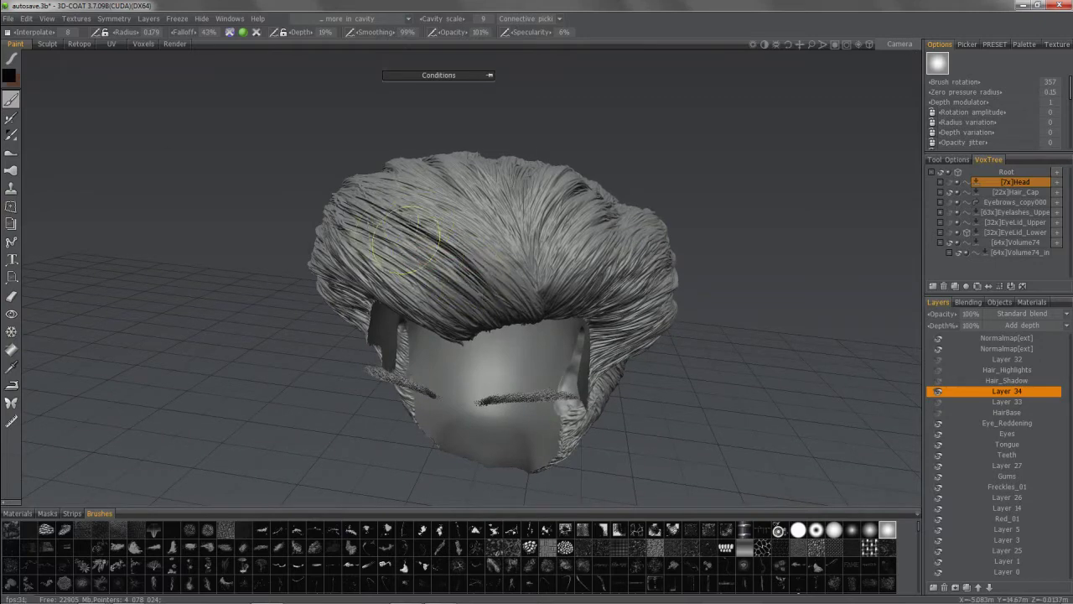
middle_click_drag(451, 301, 400, 281)
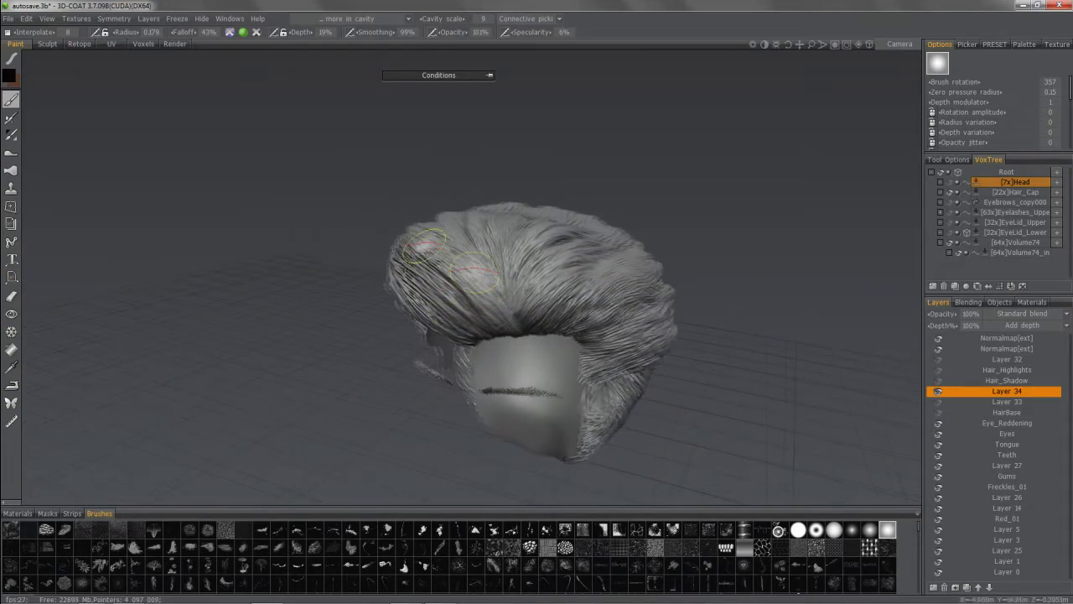
- Fill the whole hair cap with near-black cavity shading on Layer 34 using a rectangular stroke area
mouse_move(13, 64)
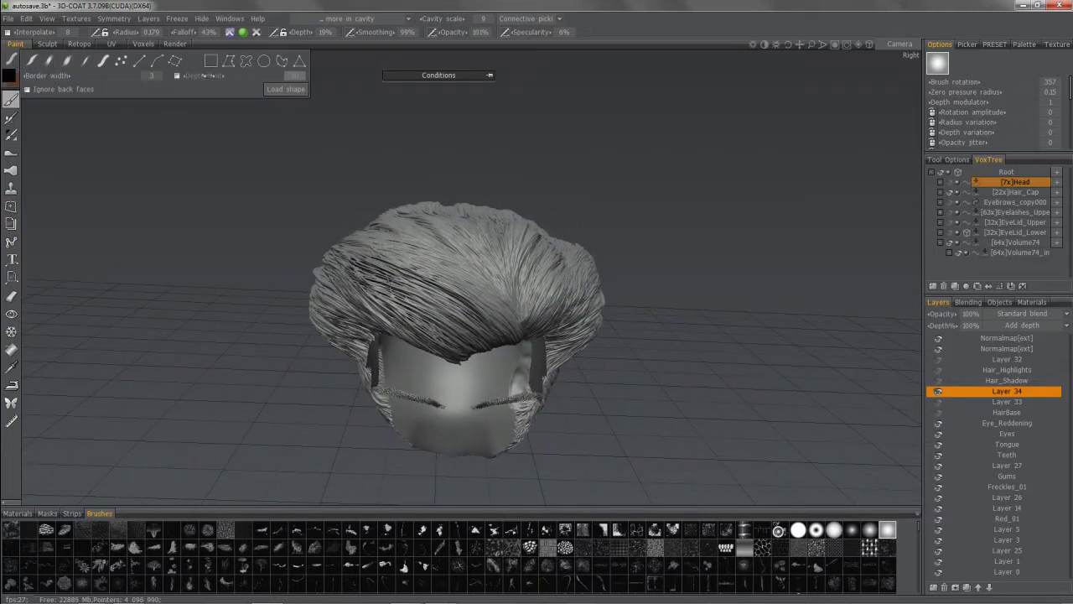
left_click(211, 62)
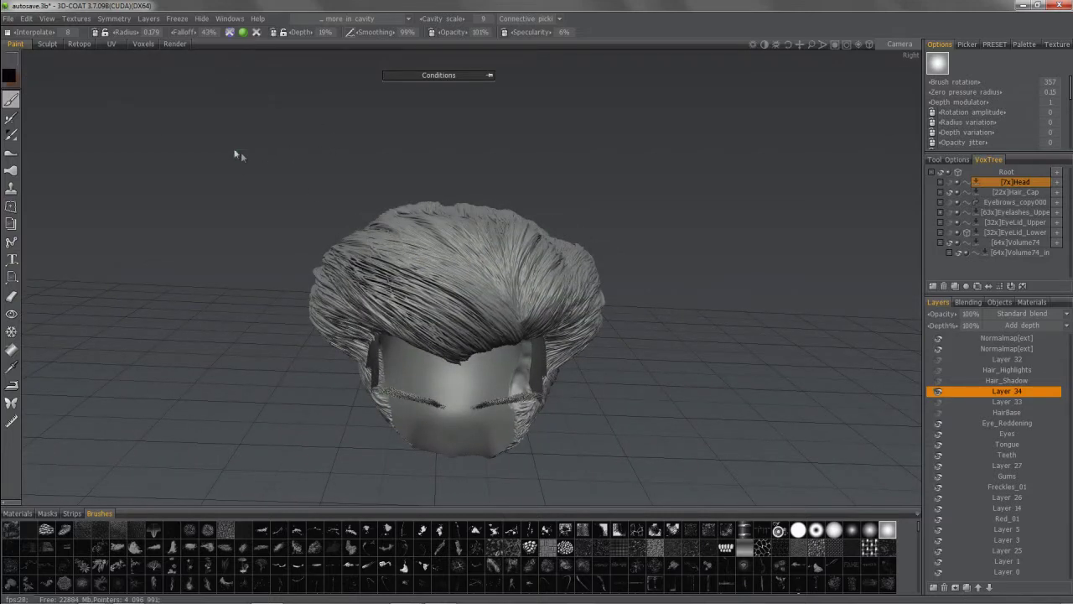
left_click_drag(238, 151, 644, 447)
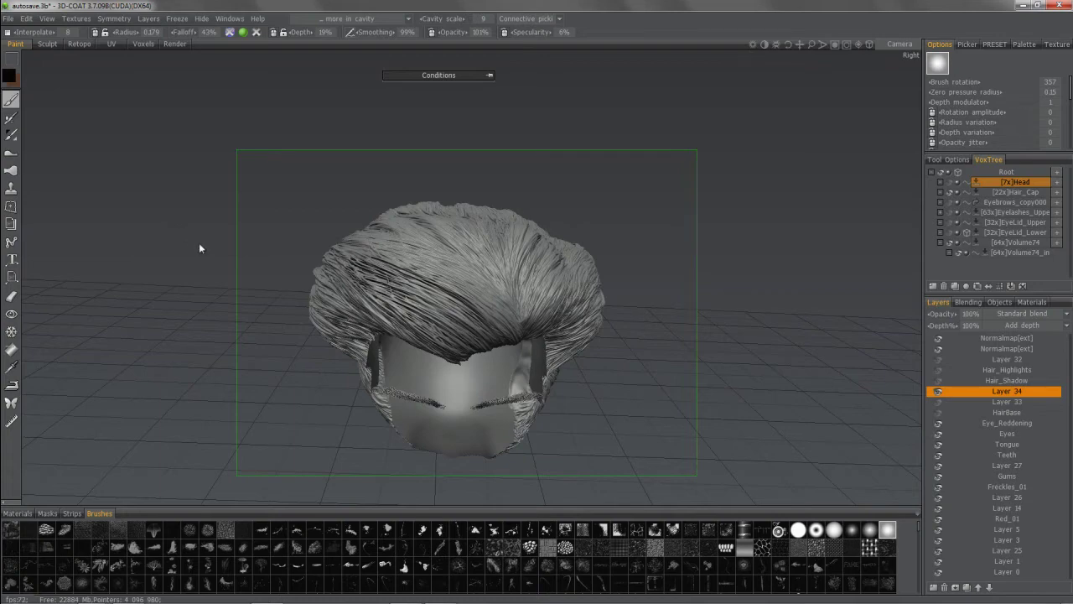
middle_click_drag(197, 242, 296, 224)
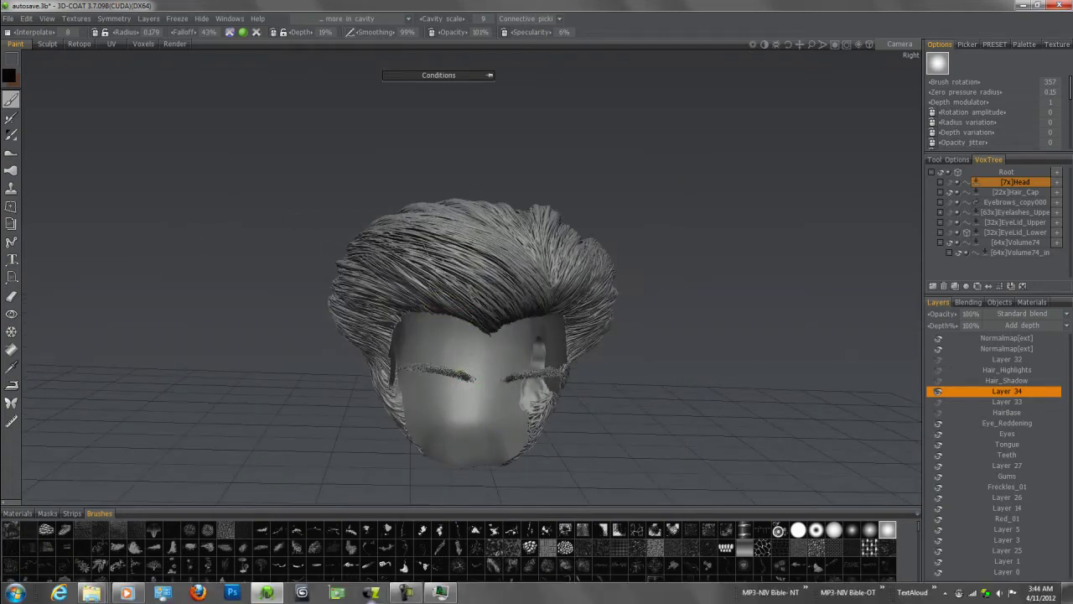
mouse_move(287, 78)
left_mouse_down()
mouse_move(315, 111)
mouse_move(339, 251)
mouse_move(372, 278)
mouse_move(391, 283)
mouse_move(376, 258)
mouse_move(557, 320)
mouse_move(444, 252)
mouse_move(394, 261)
mouse_move(369, 280)
mouse_move(418, 265)
mouse_move(419, 239)
mouse_move(252, 242)
mouse_move(606, 244)
left_mouse_up()
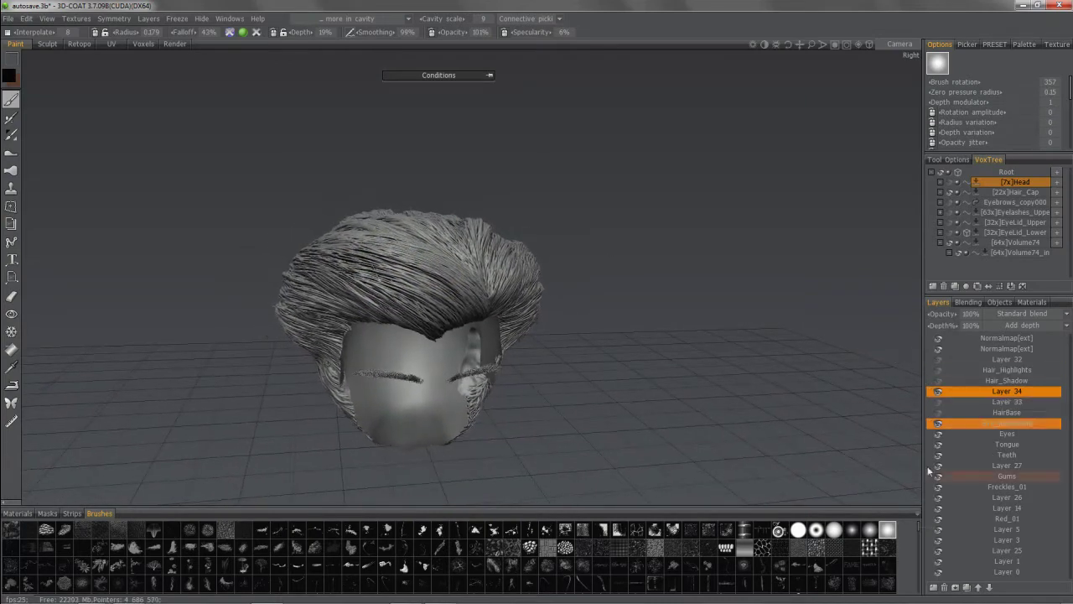
- Add a new paint layer above Layer 34 and show Layer 33 again
left_click(933, 586)
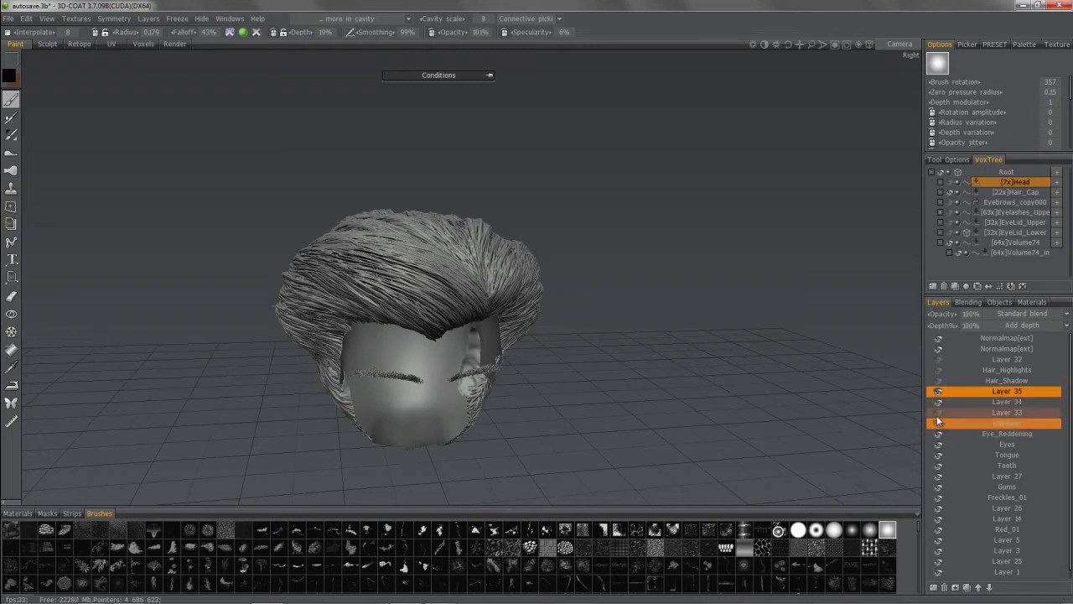
left_click_drag(938, 422, 939, 416)
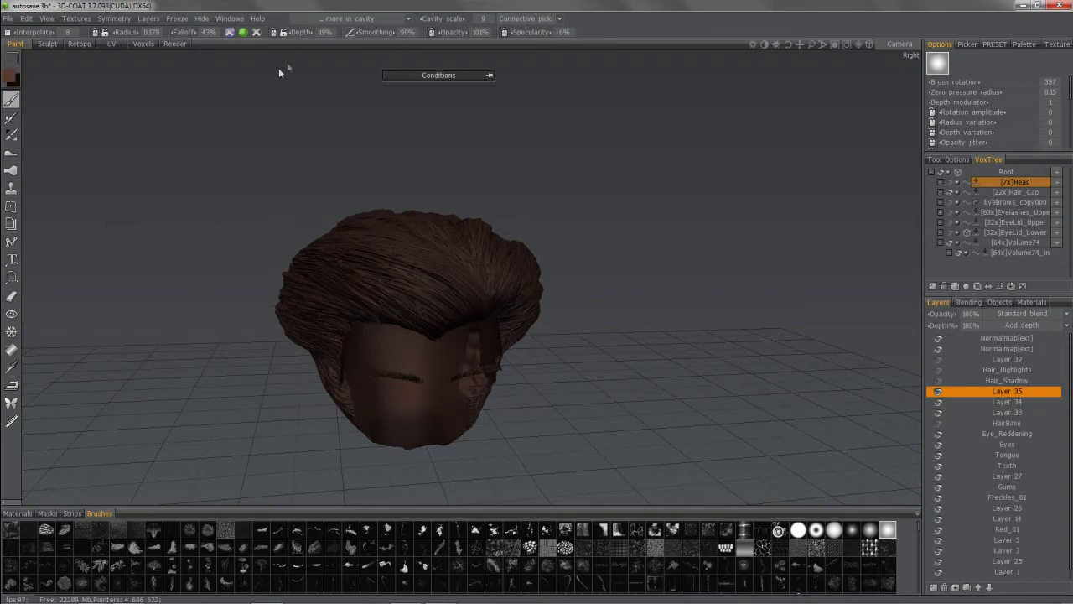
- Set the painting condition to "less in cavity" and fill the whole hair cap with a lighter brown on Layer 35
left_click(361, 18)
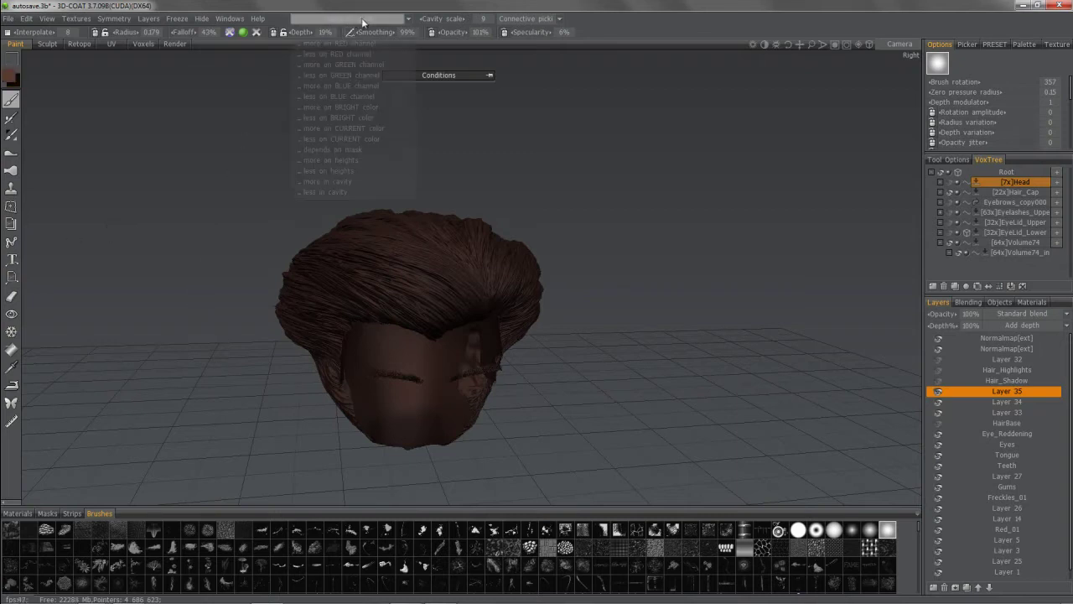
left_click(321, 192)
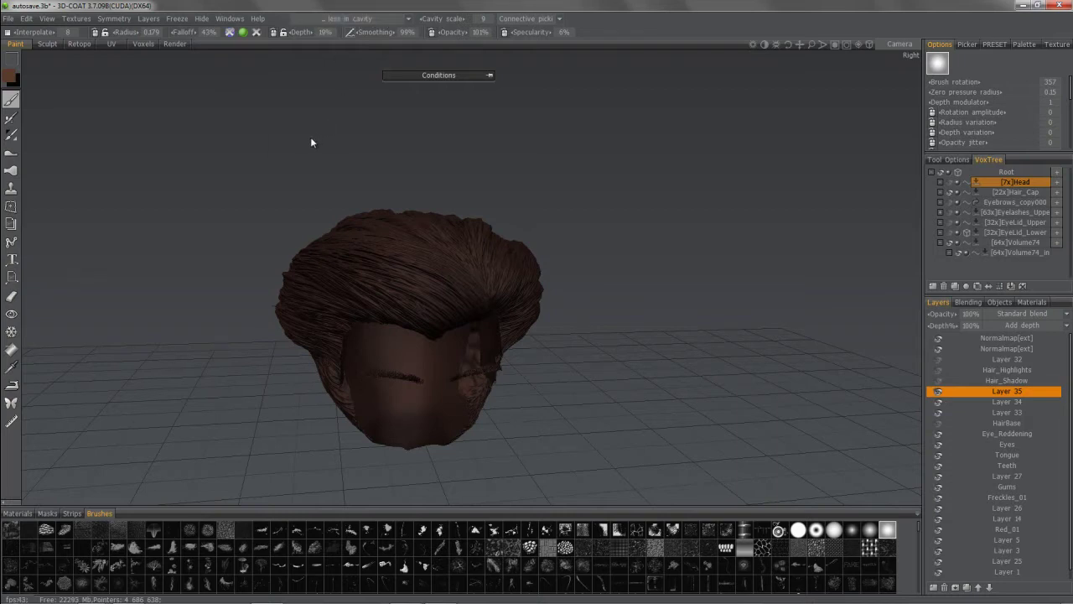
left_click_drag(212, 171, 639, 474)
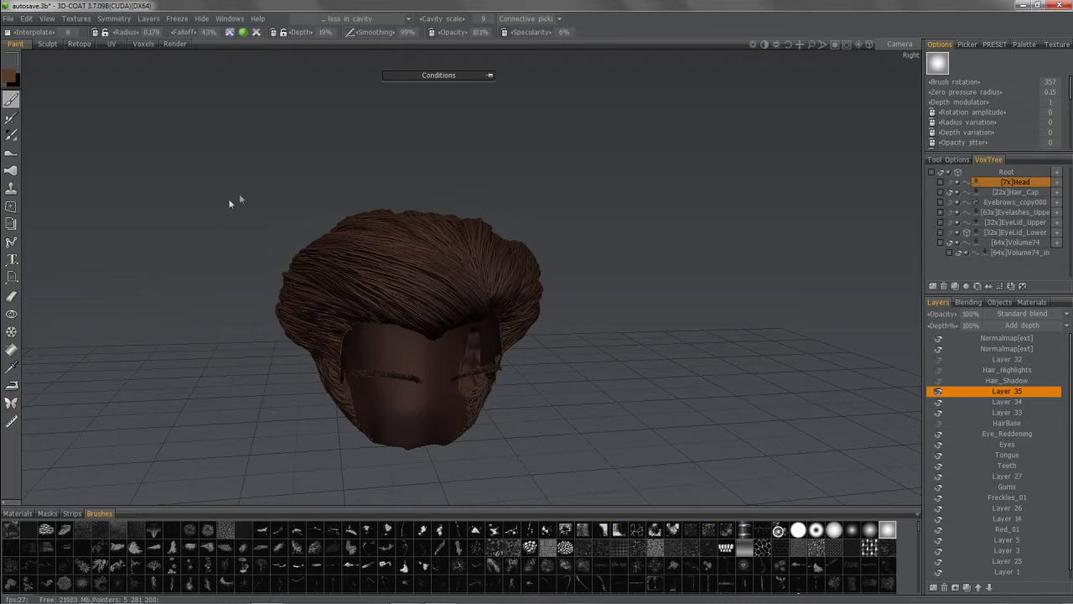
mouse_move(428, 196)
left_mouse_down()
mouse_move(594, 124)
mouse_move(738, 324)
mouse_move(690, 336)
mouse_move(693, 362)
mouse_move(618, 248)
mouse_move(579, 265)
left_mouse_up()
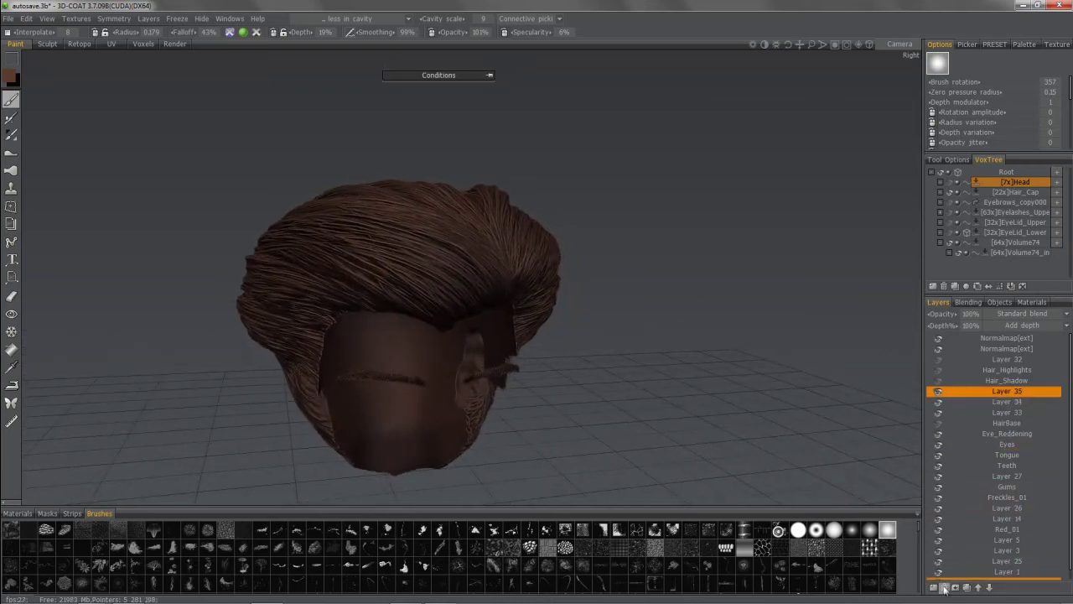
- Add another paint layer and place it between Layer 34 and Layer 33
left_click(935, 591)
left_click_drag(1000, 394, 999, 408)
left_click_drag(616, 293, 383, 288)
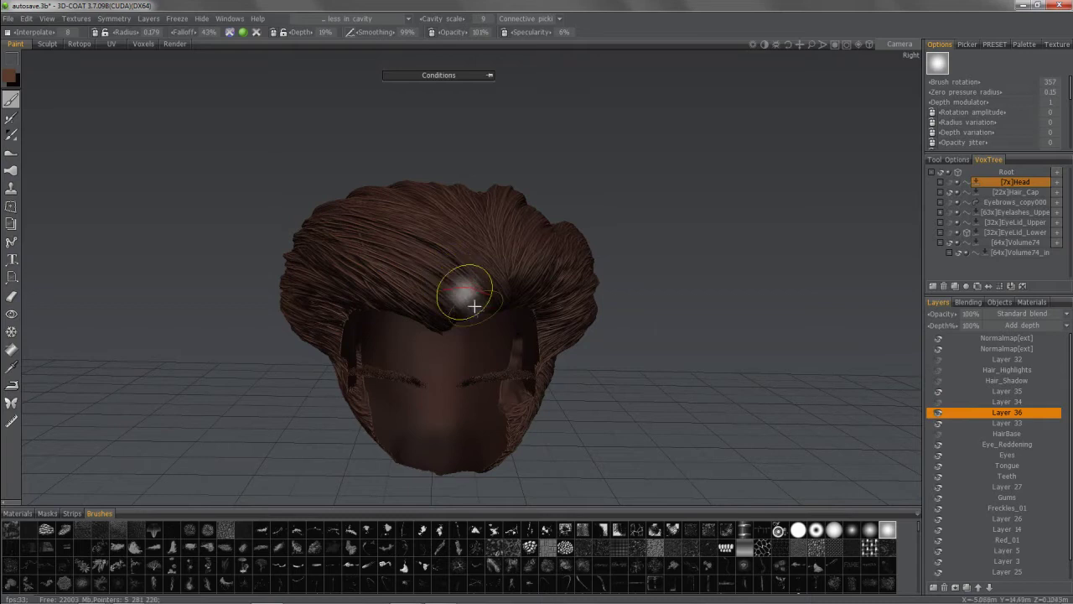
- Switch to a freehand stroke mode with a softer round brush and a radius of 0.0743
mouse_move(335, 209)
left_mouse_down()
mouse_move(448, 257)
mouse_move(441, 249)
left_mouse_up()
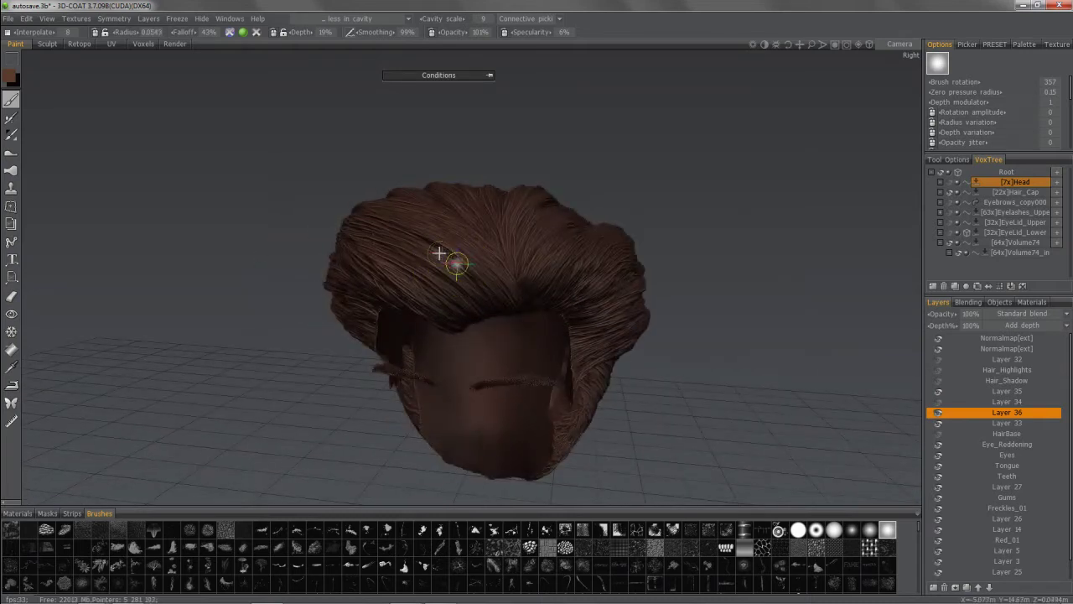
scroll(25, 77, "up", 3)
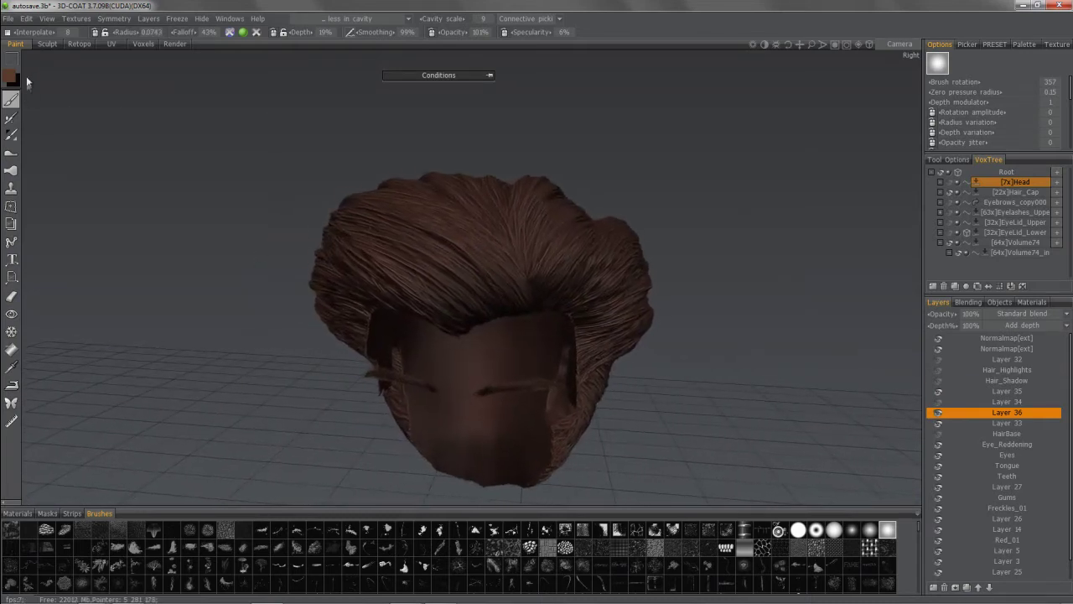
mouse_move(13, 63)
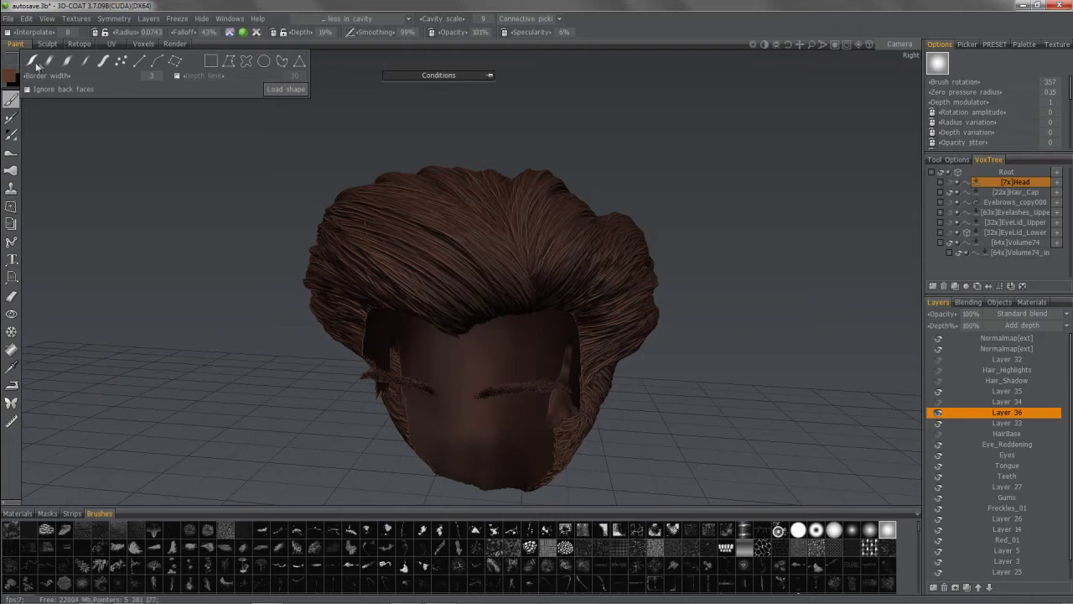
left_click(87, 62)
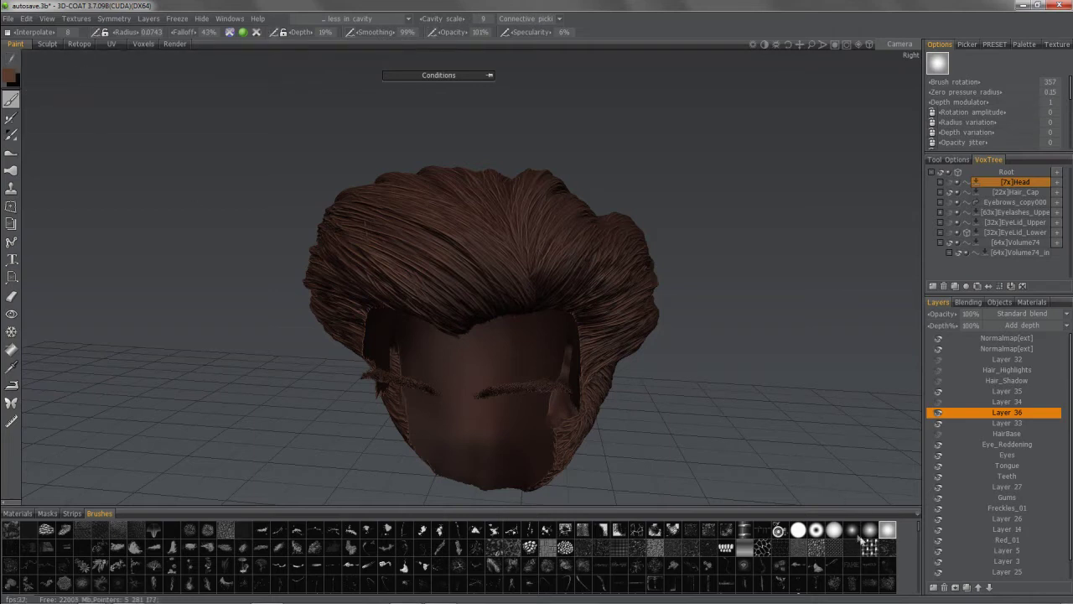
scroll(424, 282, "up", 3)
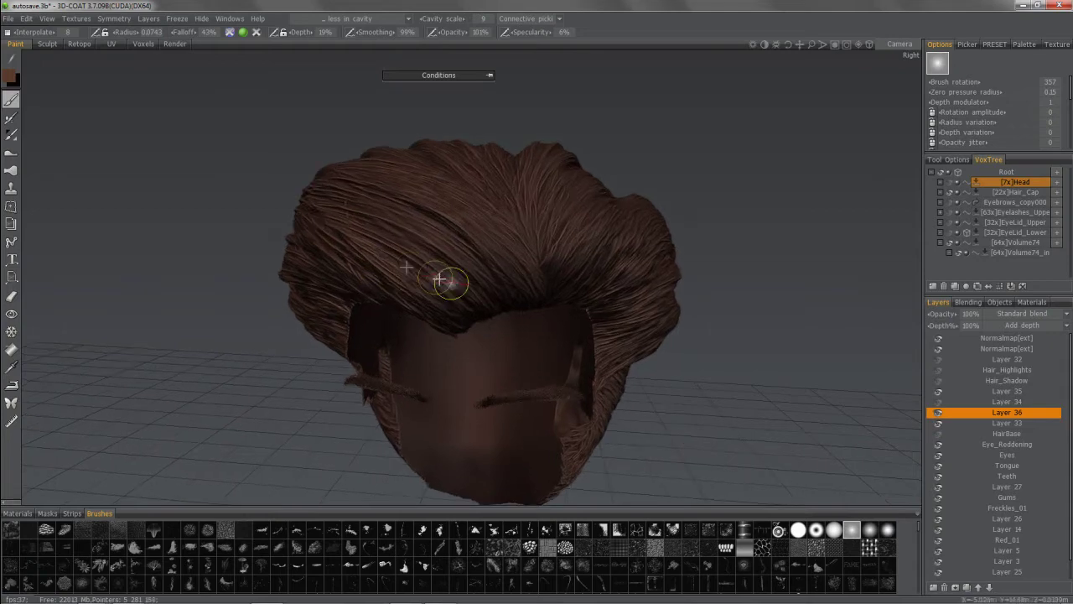
- Set the brush to 52% depth and 41% opacity, with the painting condition "Pressure not dependent on color"
mouse_move(450, 270)
left_mouse_down("alt")
mouse_move(367, 213)
mouse_move(472, 283)
mouse_move(354, 207)
mouse_move(437, 276)
mouse_move(476, 249)
left_mouse_up("alt")
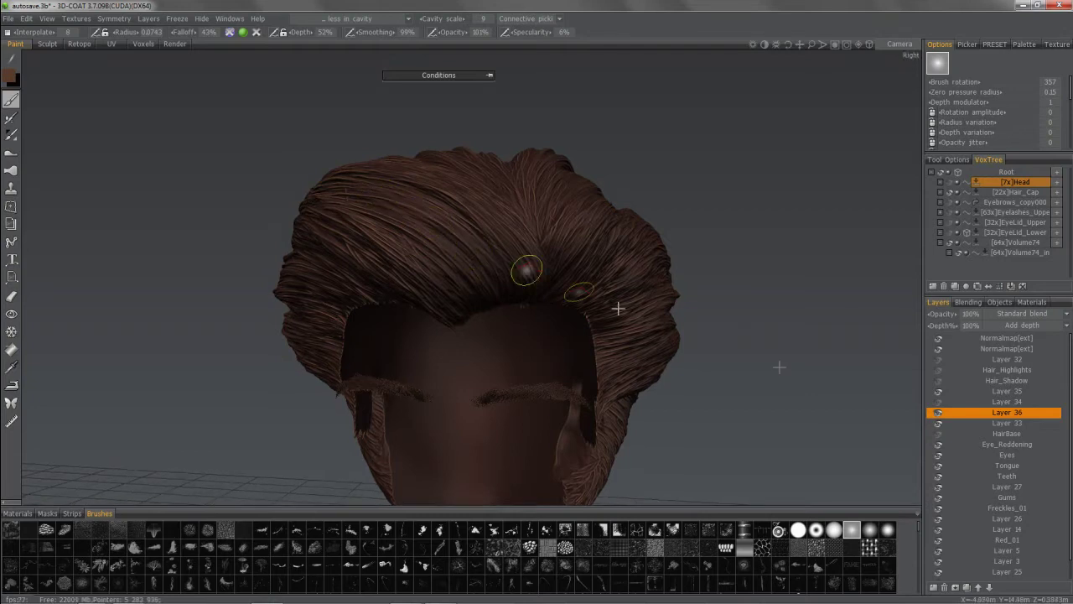
left_click_drag(233, 108, 105, 128)
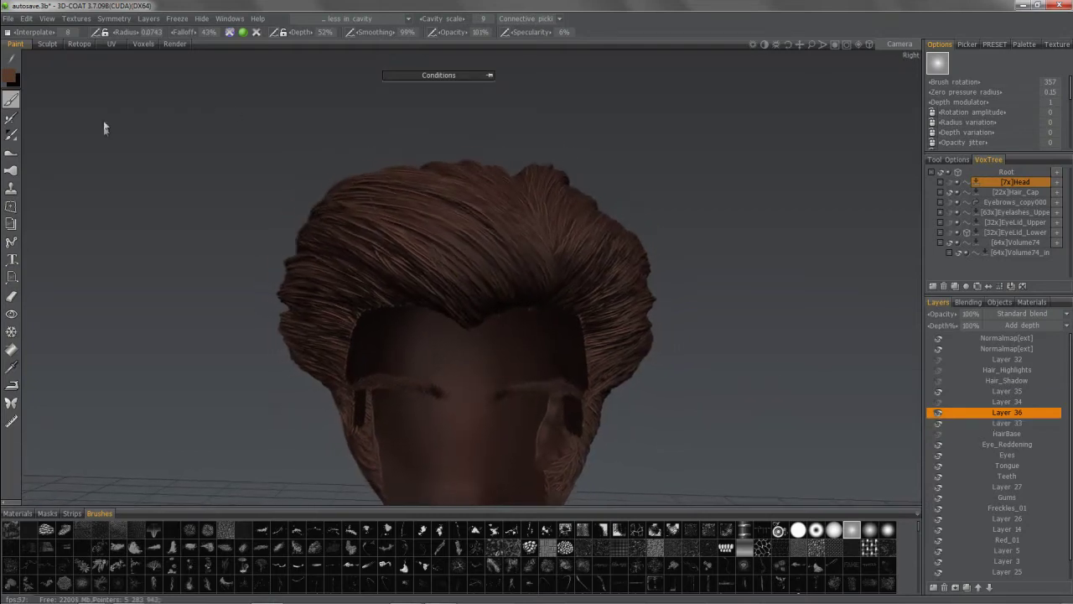
left_click(360, 18)
left_click(342, 32)
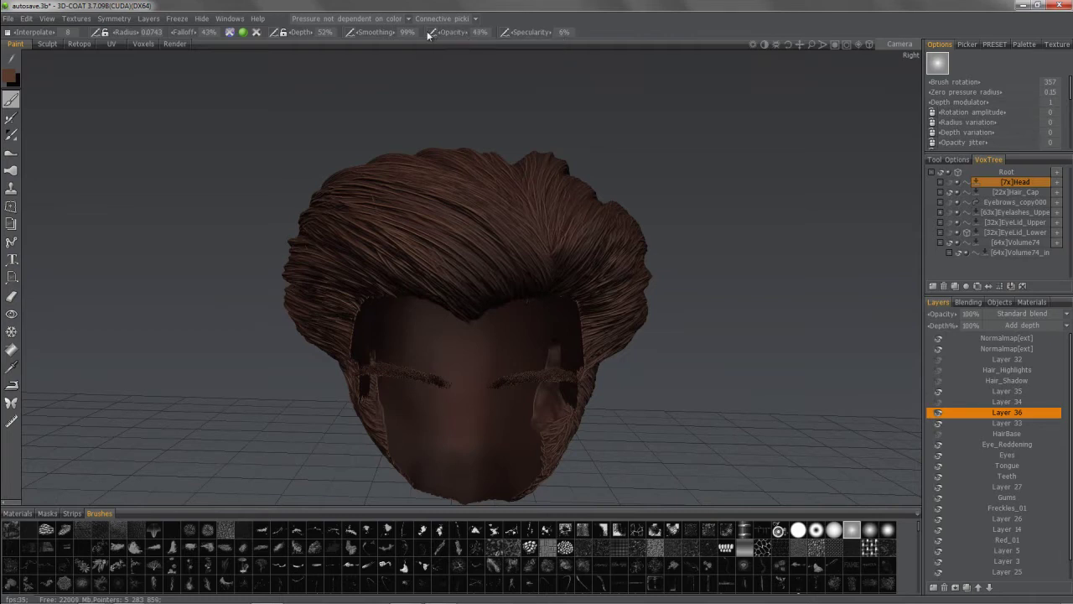
left_click_drag(468, 208, 471, 247, "alt")
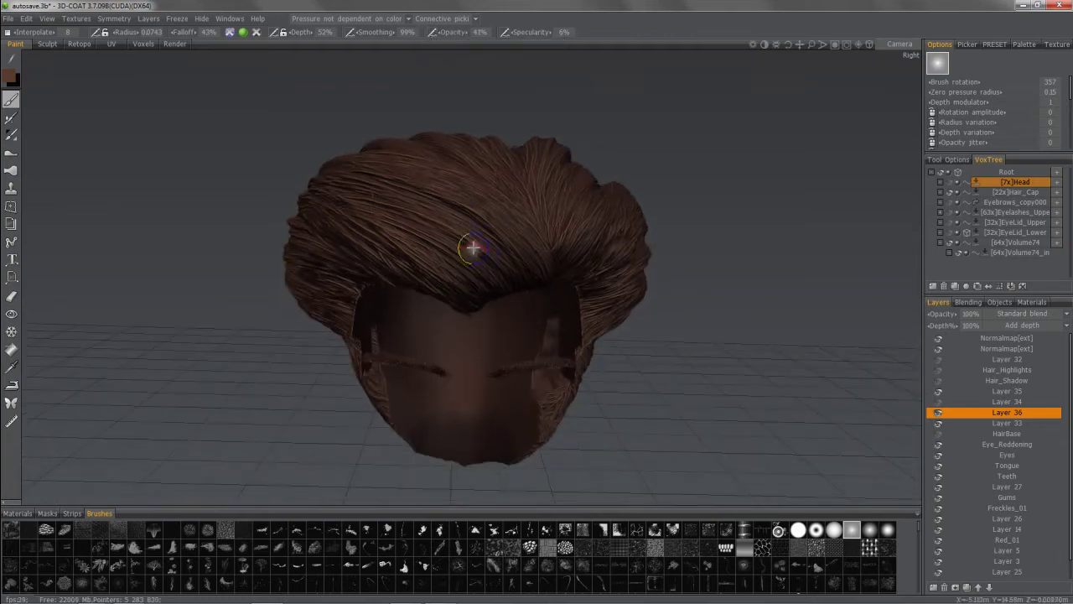
- Paint soft brown strokes over the front and top of the hair cap on Layer 36 with a brush radius of 0.128
mouse_move(380, 192)
left_mouse_down("alt")
mouse_move(496, 247)
mouse_move(416, 230)
mouse_move(531, 243)
left_mouse_up("alt")
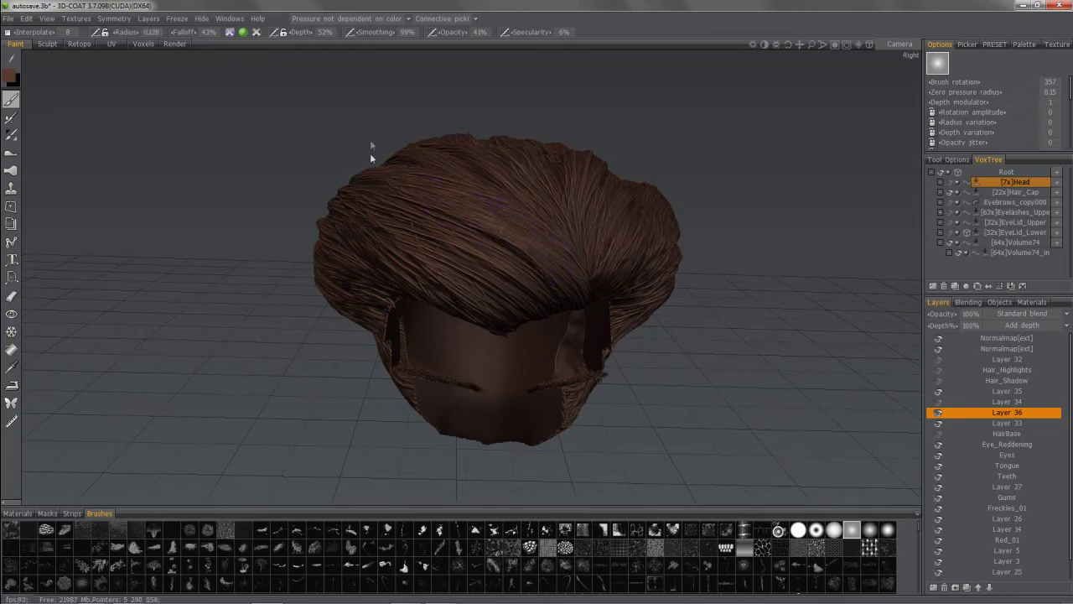
left_click_drag(372, 151, 332, 149, "alt")
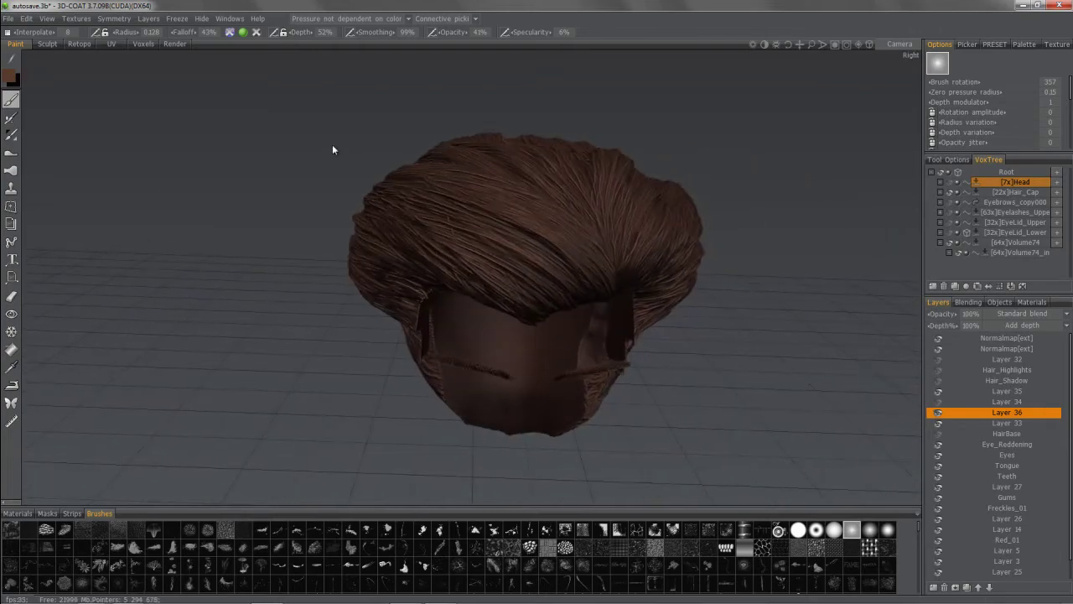
left_click_drag(163, 191, 168, 160)
left_click_drag(533, 234, 545, 168, "alt")
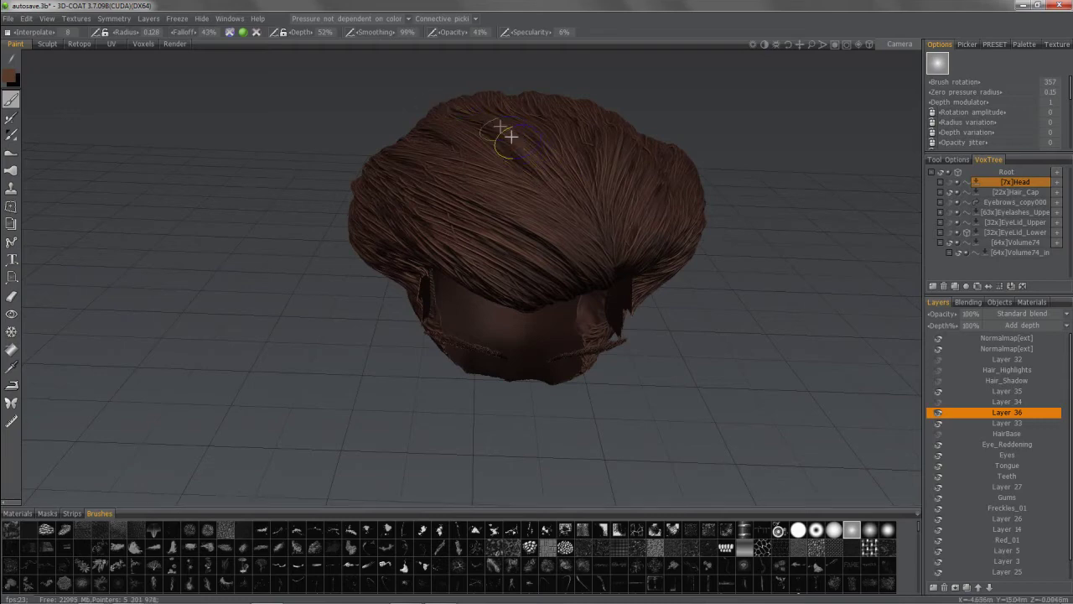
left_click_drag(433, 103, 520, 139, "alt")
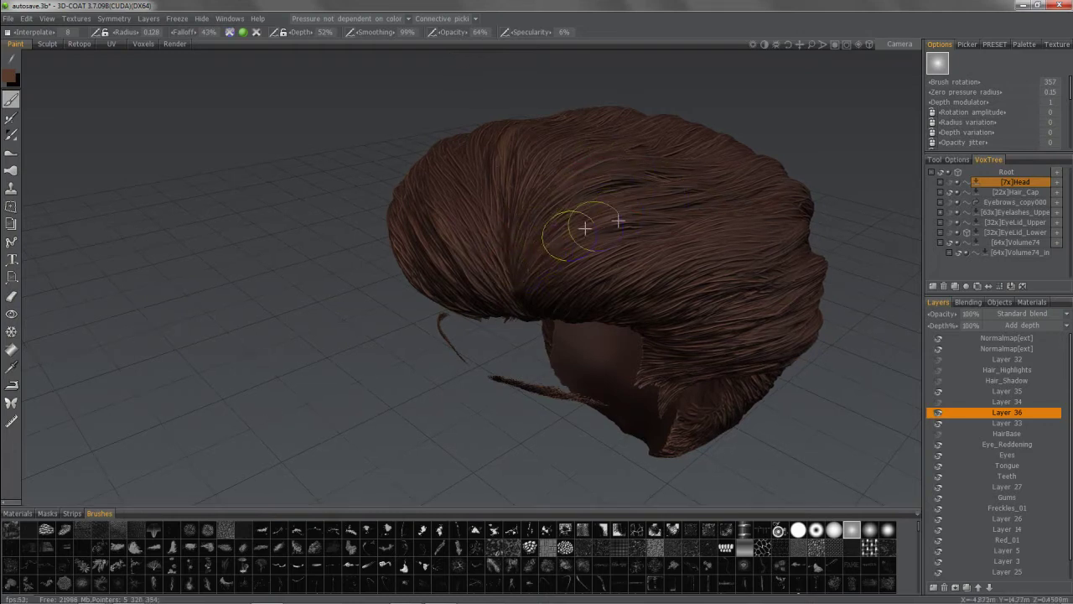
- Paint soft brown strokes along the side of the hair cap on Layer 36, following the flow of the strands
left_click_drag(774, 239, 735, 242, "alt")
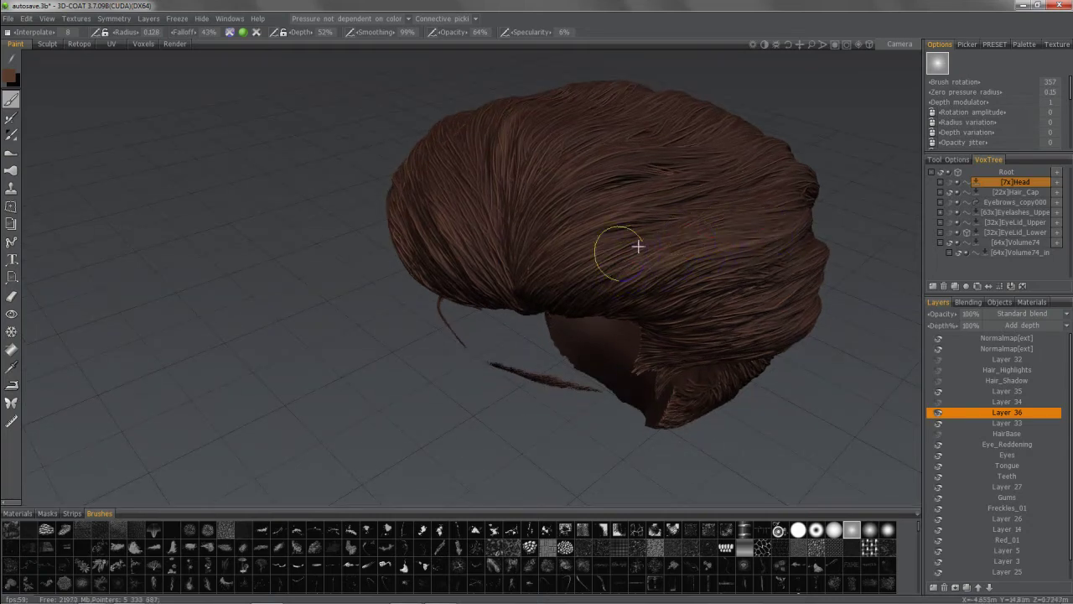
mouse_move(640, 242)
left_mouse_down("alt")
mouse_move(690, 210)
mouse_move(582, 260)
mouse_move(627, 317)
mouse_move(674, 271)
left_mouse_up("alt")
left_click_drag(599, 316, 660, 305)
mouse_move(605, 337)
left_mouse_down()
mouse_move(671, 319)
mouse_move(639, 335)
left_mouse_up()
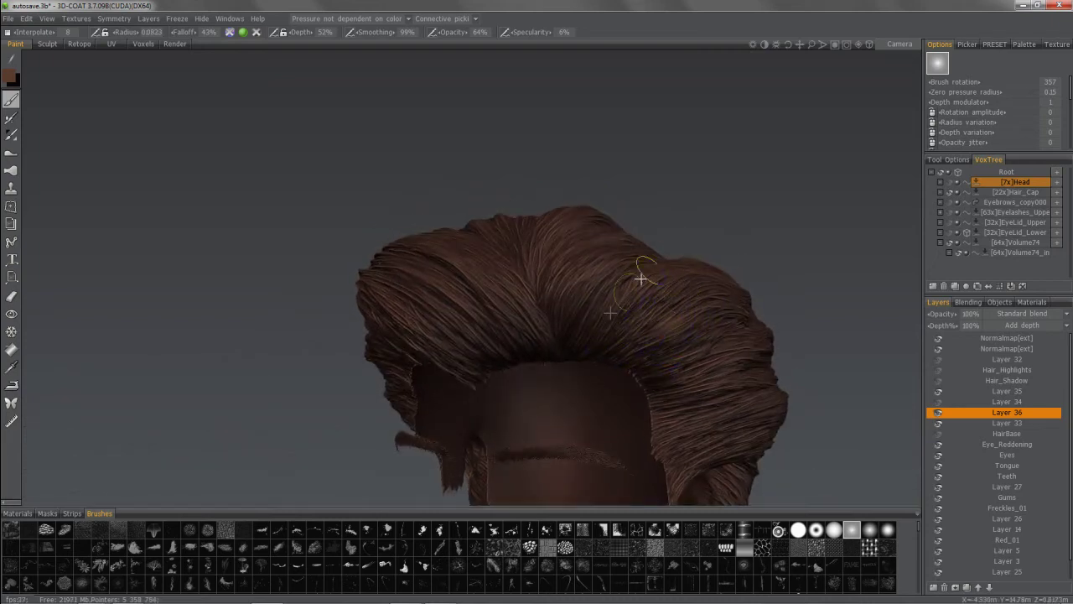
- Brush brown variation around the front hairline and across the crown on Layer 36 with a smaller radius of about 0.082
left_click_drag(640, 279, 613, 259, "alt")
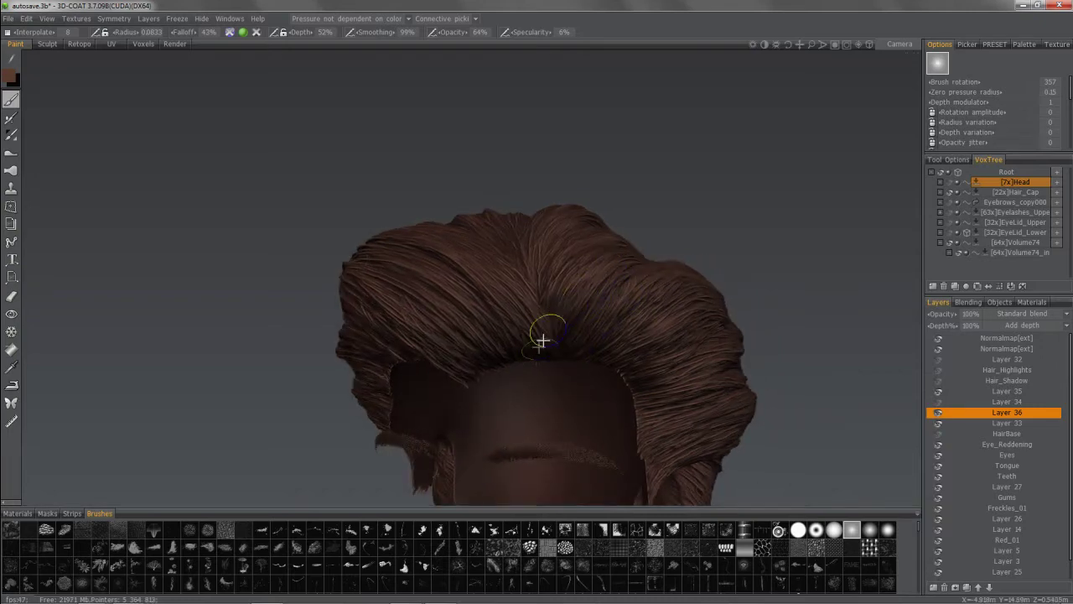
left_click_drag(539, 299, 574, 236, "alt")
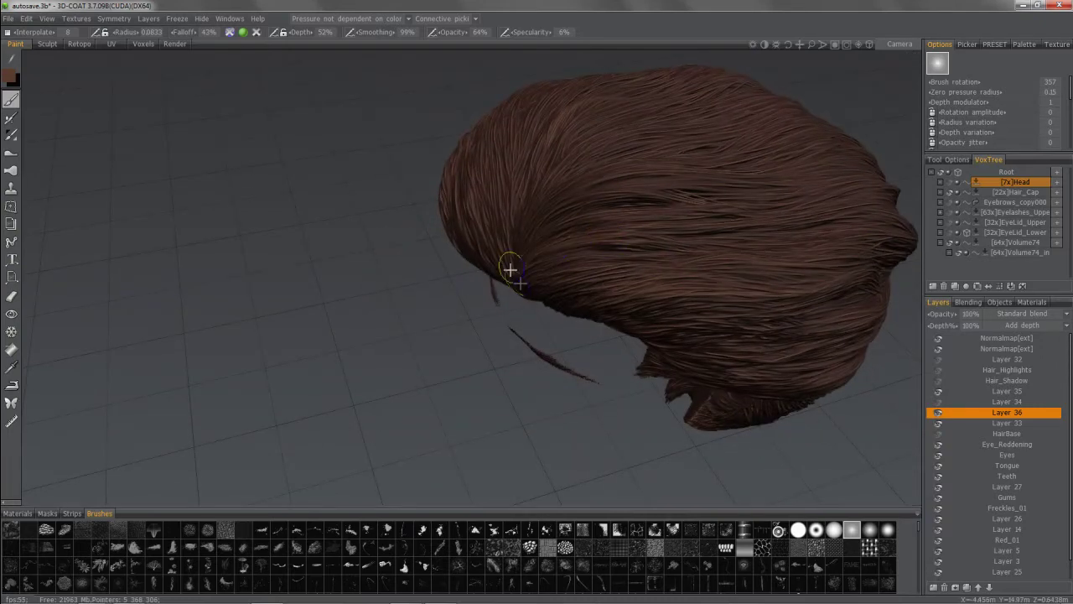
left_click_drag(510, 269, 466, 165, "alt")
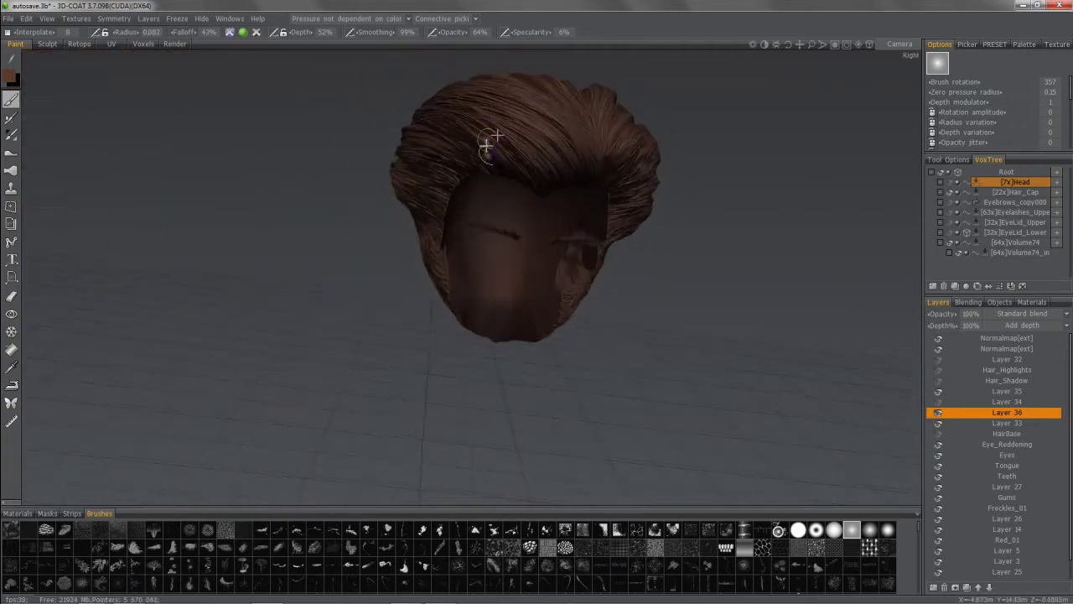
middle_click_drag(561, 87, 554, 113)
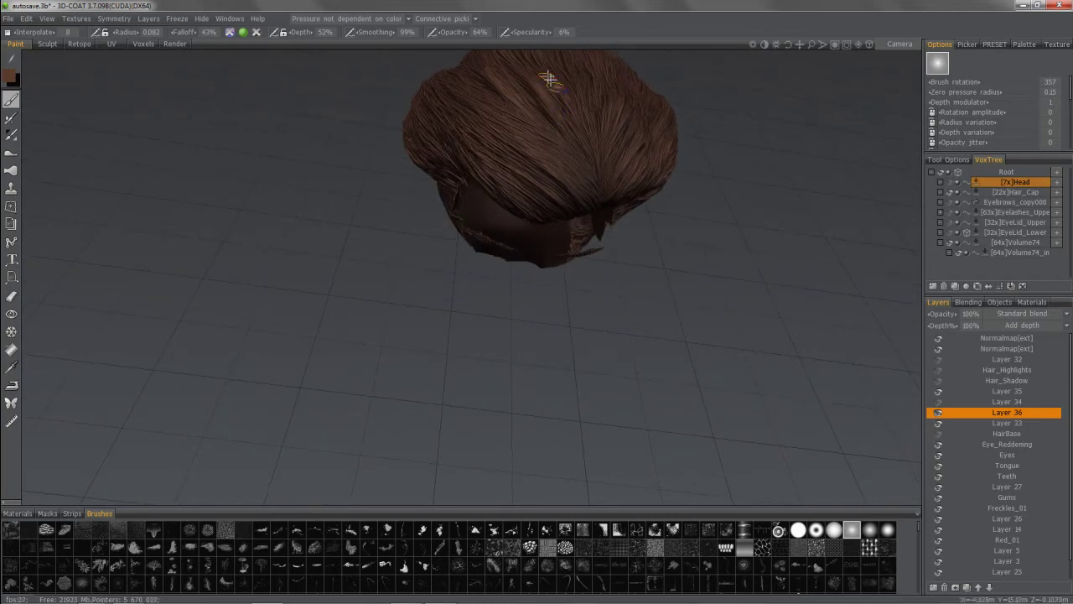
middle_click_drag(553, 76, 300, 193)
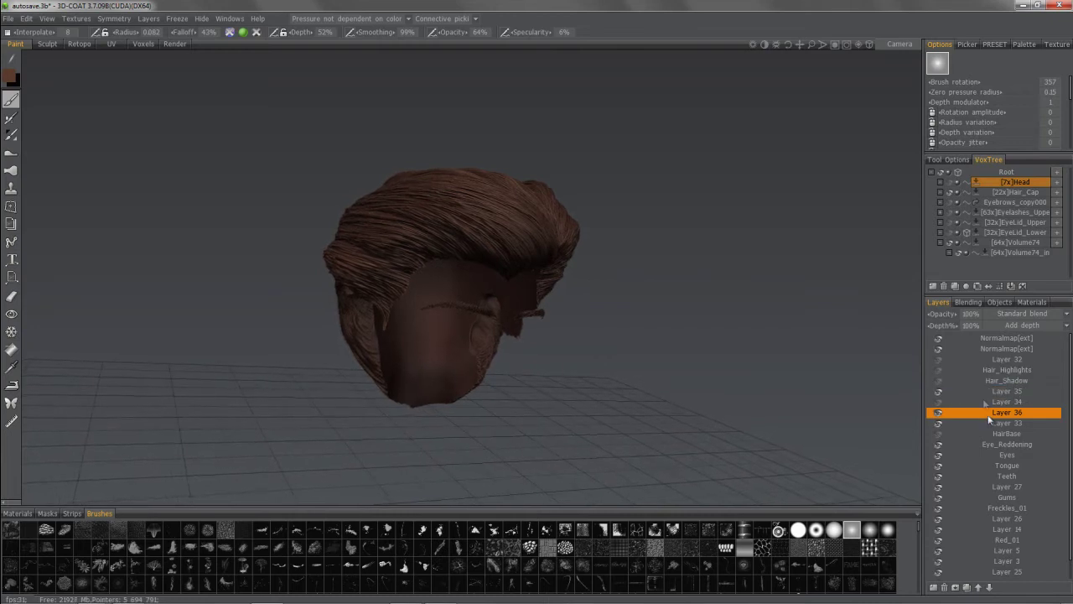
- Set Layer 35, the lighter raised-strand layer, to Screen blending at 30% opacity
left_click(1007, 313)
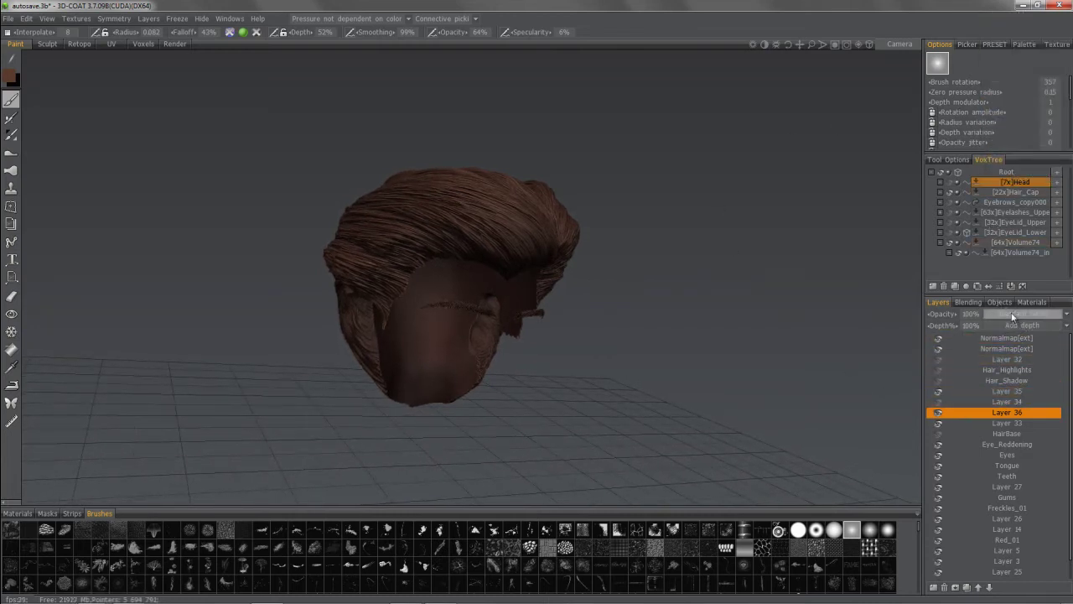
left_click(1018, 312)
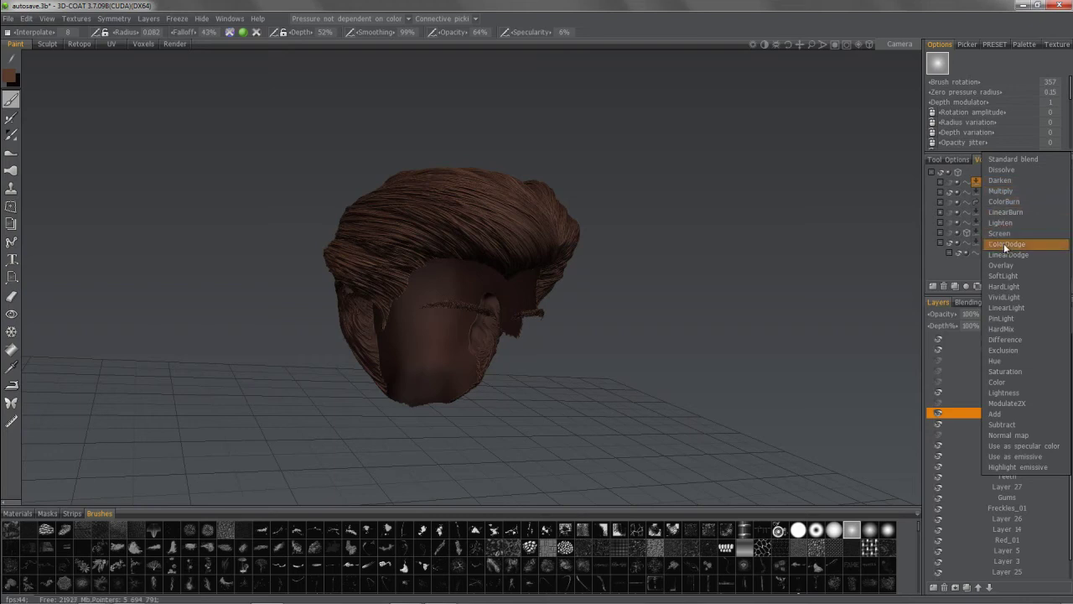
left_click_drag(690, 310, 755, 318)
left_click(970, 315)
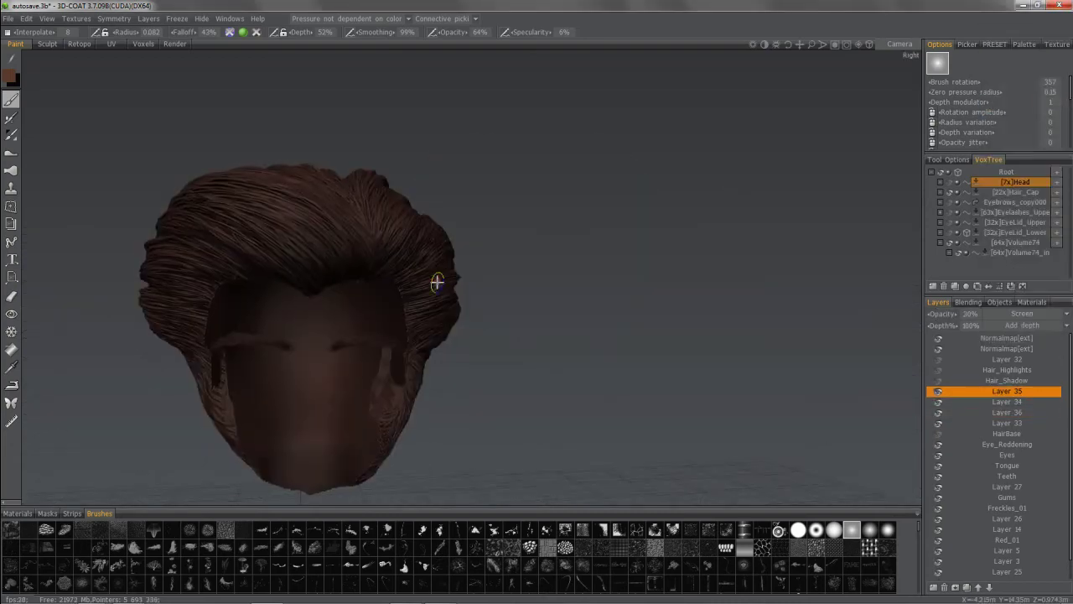
- Examine the combined hair layers on the hair cap from the front and the side
left_click_drag(436, 280, 436, 287, "alt")
mouse_move(294, 264)
left_mouse_down("alt")
mouse_move(402, 273)
mouse_move(383, 292)
mouse_move(606, 287)
mouse_move(522, 285)
mouse_move(467, 266)
mouse_move(508, 275)
mouse_move(488, 287)
mouse_move(397, 249)
mouse_move(277, 281)
mouse_move(366, 265)
mouse_move(448, 277)
mouse_move(450, 263)
left_mouse_up("alt")
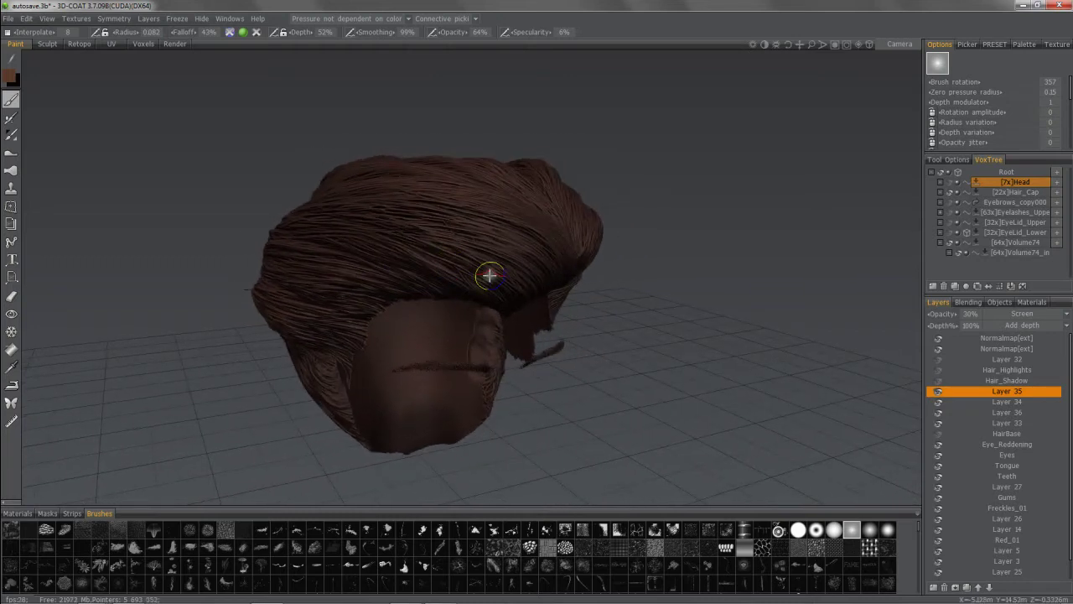
left_click_drag(489, 275, 442, 297)
left_click_drag(379, 258, 446, 295)
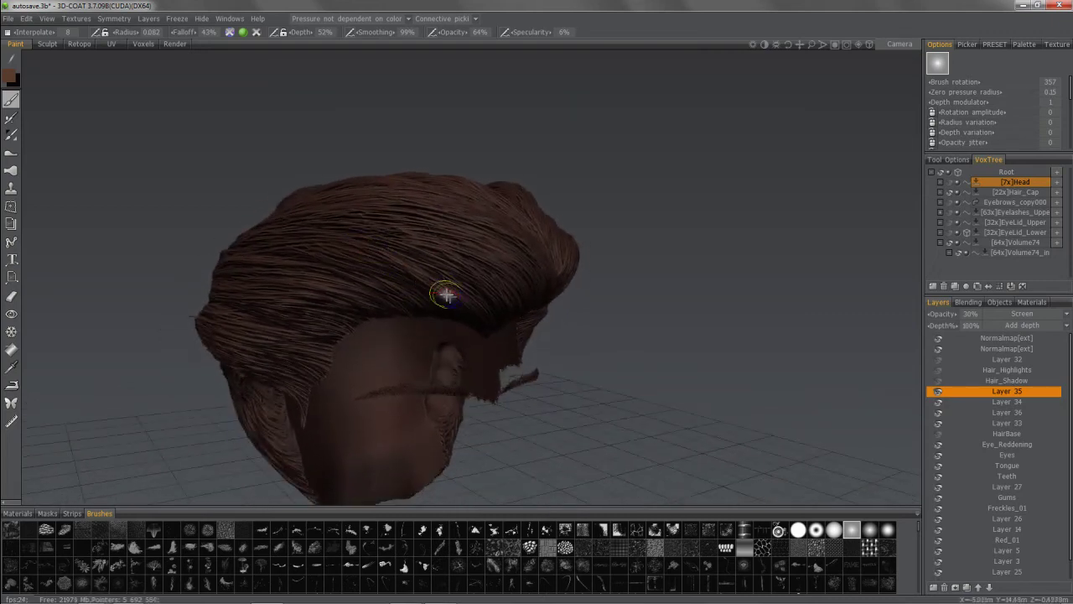
left_click_drag(368, 252, 413, 319)
scroll(541, 402, "down", 5)
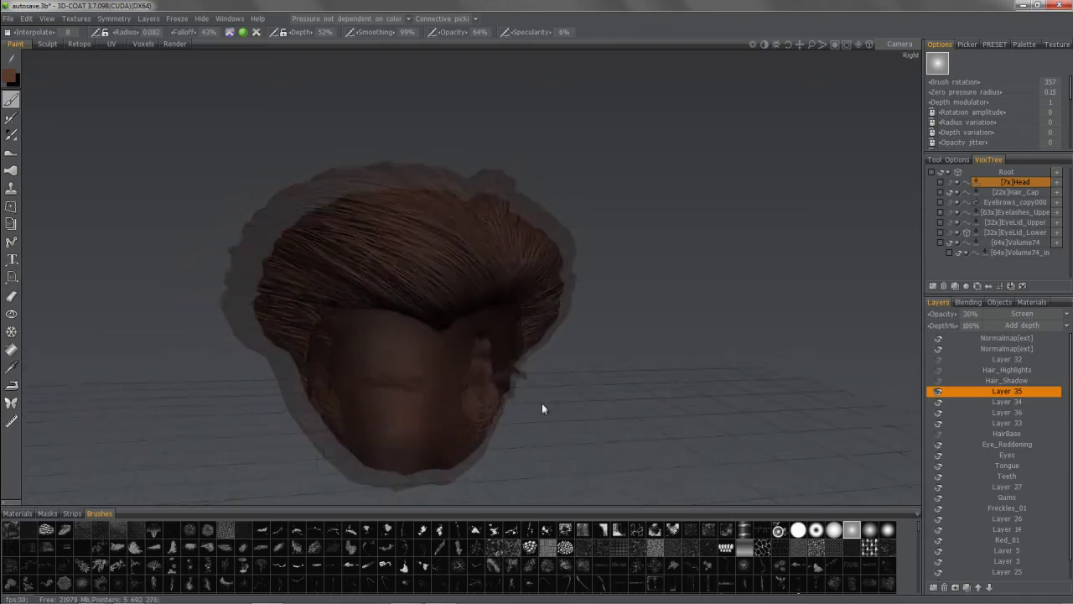
- Show the Head volume together with the teeth, gums, tongue and both eye objects, and view the complete character
left_click_drag(325, 277, 982, 307)
left_click(950, 183)
left_click(994, 302)
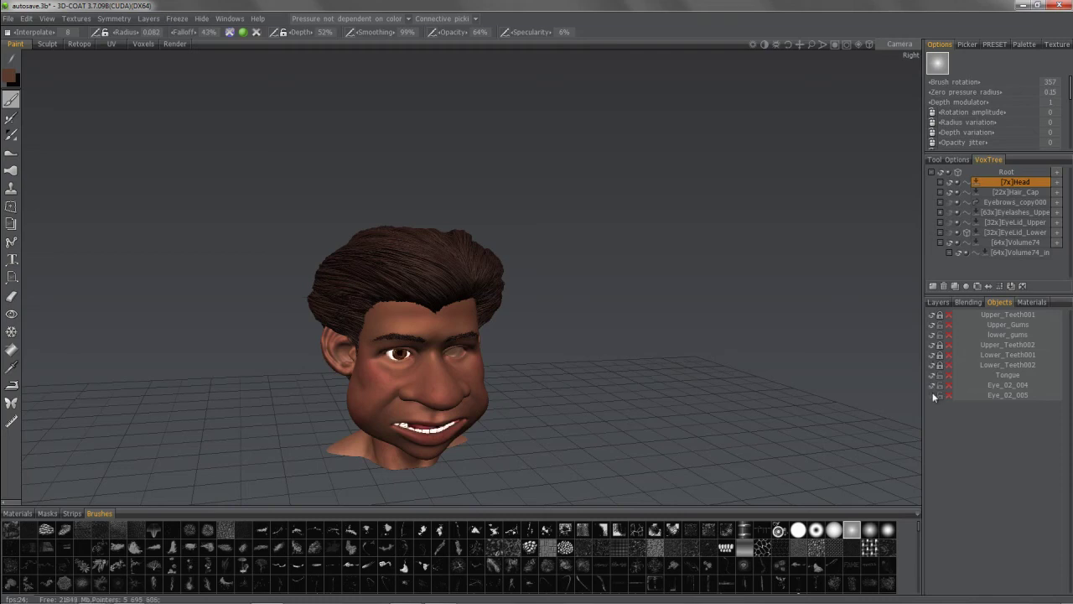
left_click_drag(904, 378, 238, 312)
middle_click_drag(238, 361, 281, 287)
left_click_drag(282, 290, 352, 290)
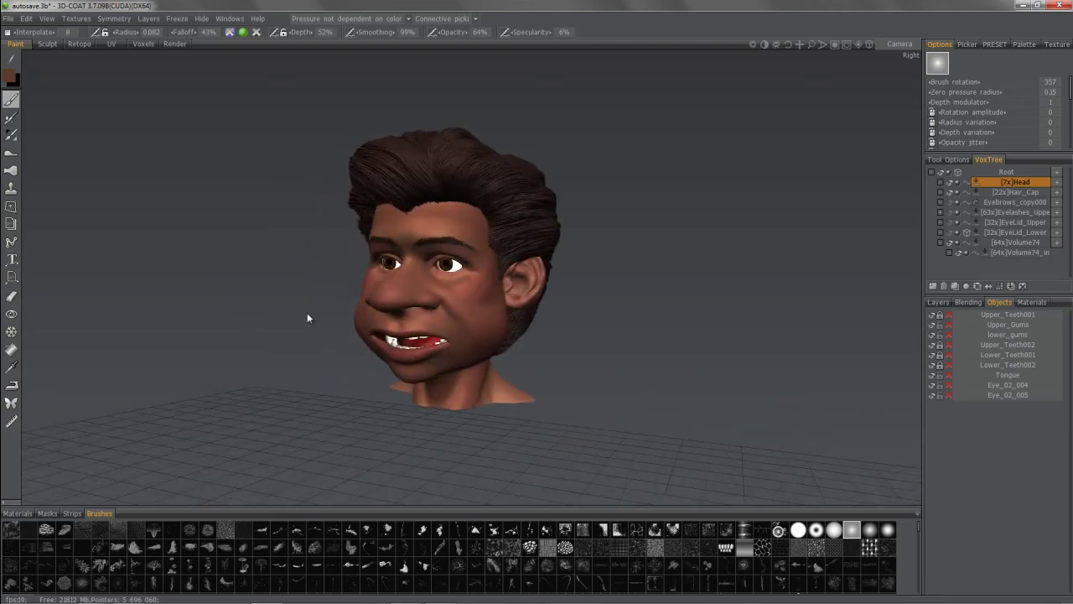
- Inspect the complete head in the Render room, turning Realtime render off and back on
left_click(174, 44)
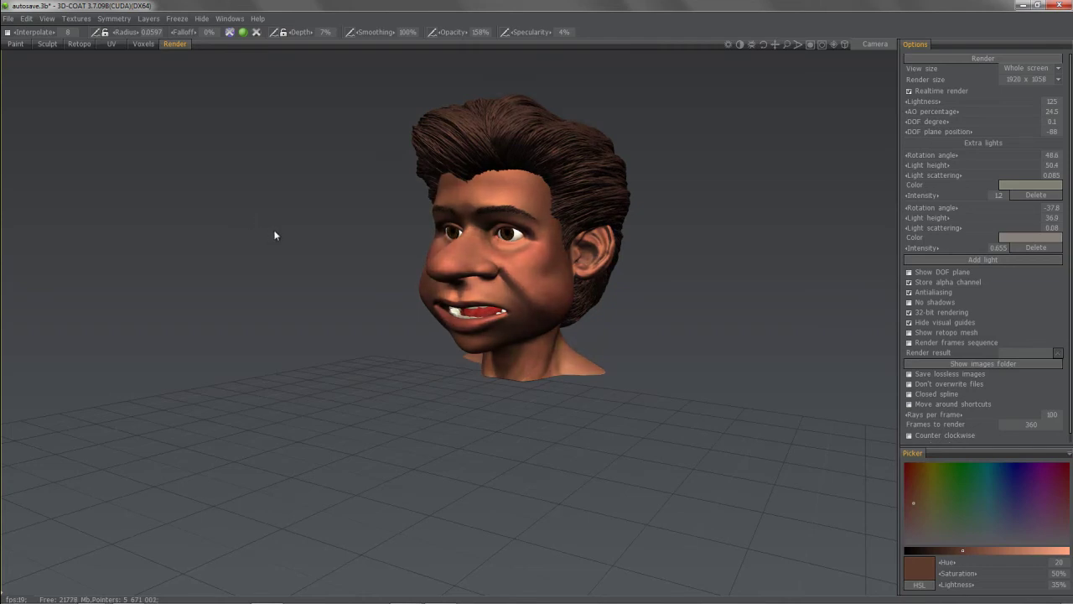
left_click_drag(331, 218, 332, 228)
left_click(909, 91)
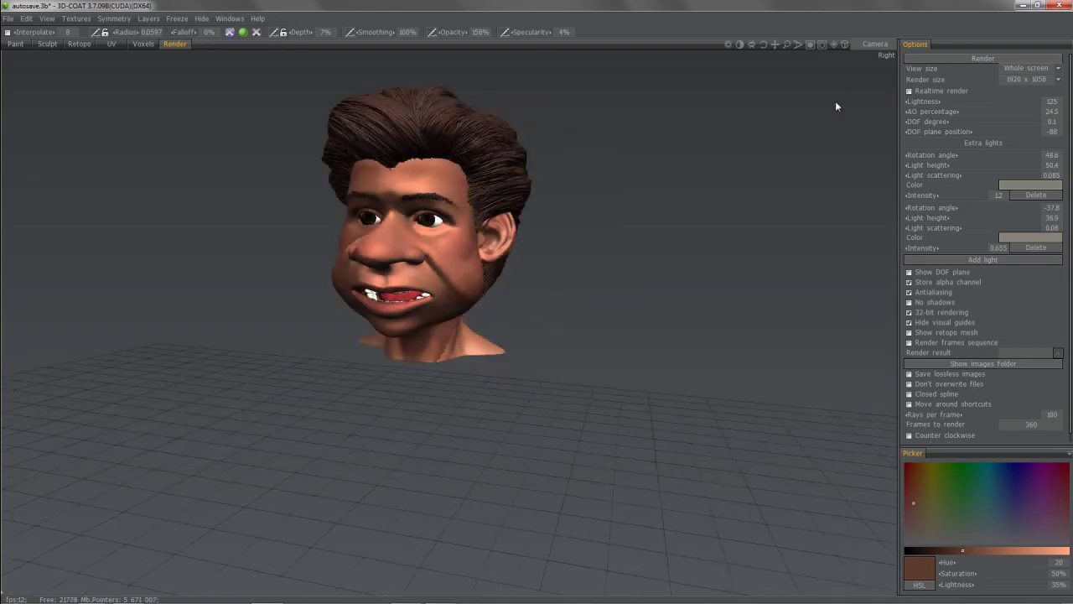
left_click(910, 93)
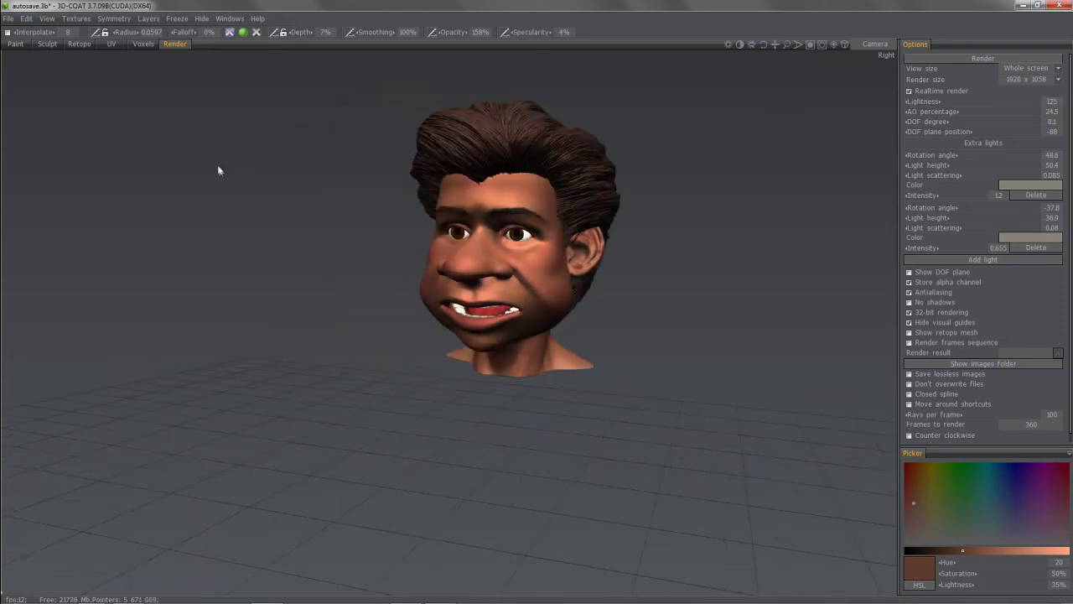